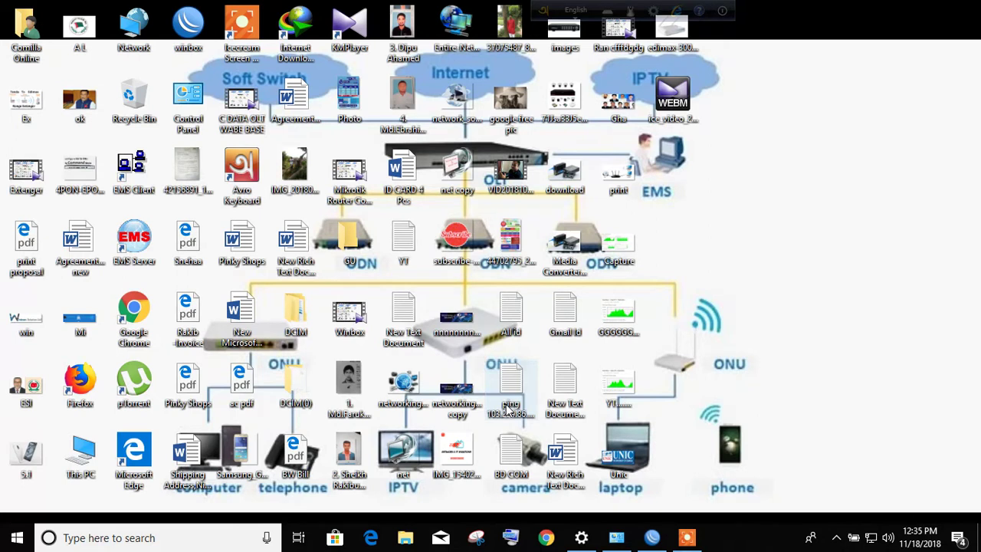
Switch to the open WinBox router session and open a new terminal
{"action": "left_click", "coordinate": [651, 537]}
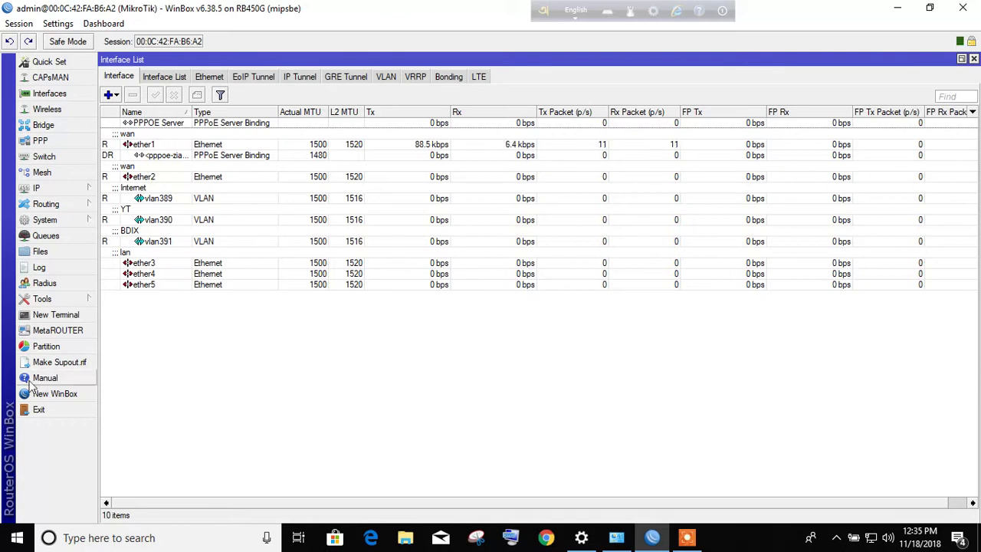
{"action": "left_click", "coordinate": [61, 315]}
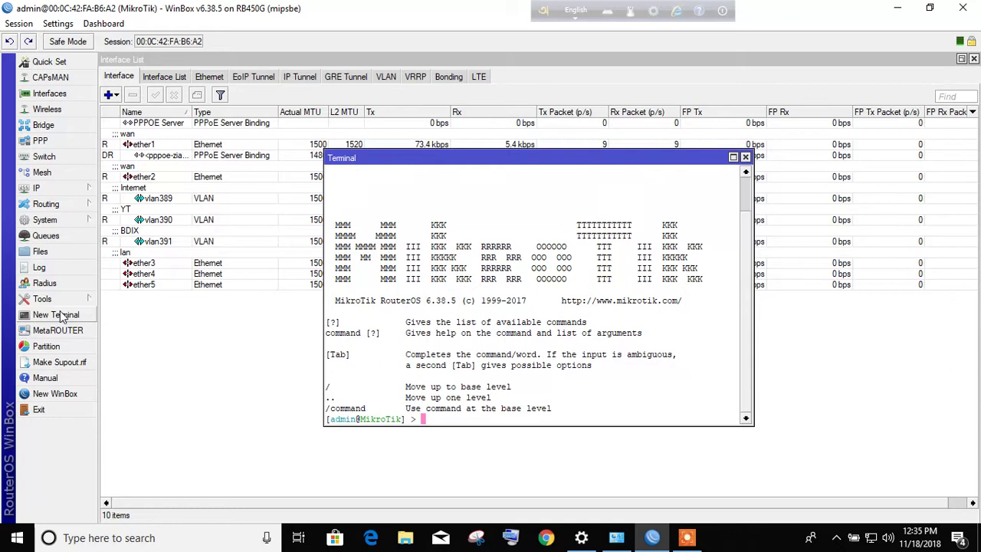
{"action": "type", "text": "reset system-configuration"}
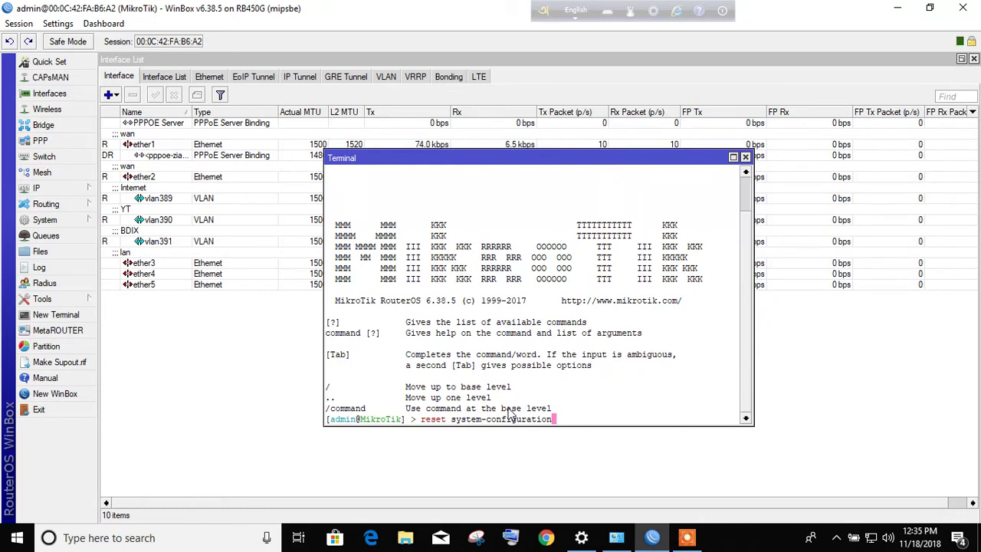
{"action": "key", "text": "BackSpace"}
{"action": "key", "text": "BackSpace"}
{"action": "key", "text": "BackSpace"}
{"action": "key", "text": "BackSpace"}
{"action": "key", "text": "BackSpace"}
{"action": "key", "text": "BackSpace"}
{"action": "key", "text": "BackSpace"}
{"action": "key", "text": "BackSpace"}
{"action": "key", "text": "BackSpace"}
{"action": "key", "text": "BackSpace"}
{"action": "key", "text": "BackSpace"}
{"action": "key", "text": "BackSpace"}
{"action": "key", "text": "BackSpace"}
{"action": "key", "text": "BackSpace"}
{"action": "key", "text": "BackSpace"}
{"action": "key", "text": "BackSpace"}
{"action": "key", "text": "BackSpace"}
{"action": "key", "text": "BackSpace"}
{"action": "key", "text": "BackSpace"}
{"action": "key", "text": "BackSpace"}
{"action": "key", "text": "BackSpace"}
{"action": "key", "text": "BackSpace"}
{"action": "key", "text": "BackSpace"}
{"action": "key", "text": "BackSpace"}
{"action": "key", "text": "BackSpace"}
Run the system reset-configuration command in the terminal and confirm the reset with y
{"action": "type", "text": "system reset"}
{"action": "key", "text": "Tab"}
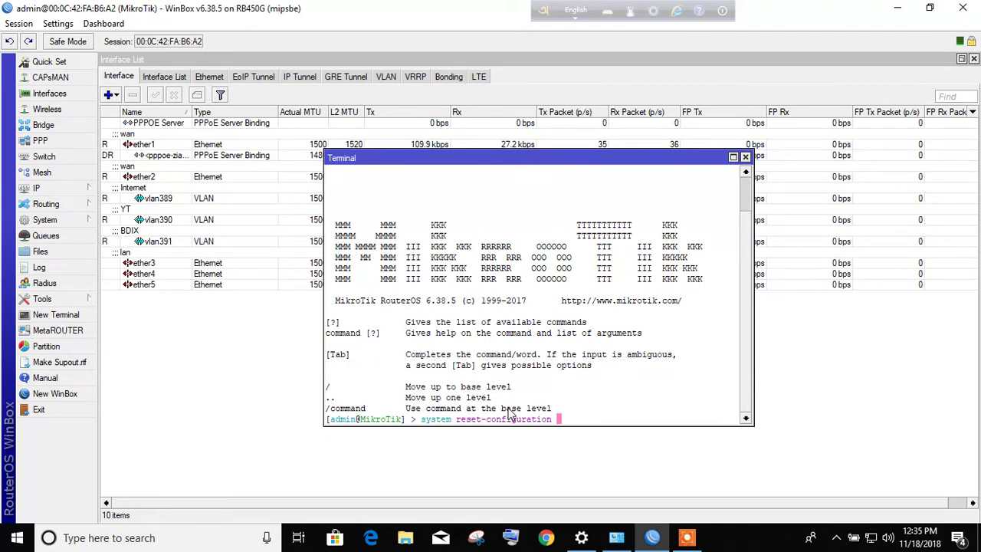
{"action": "key", "text": "Return"}
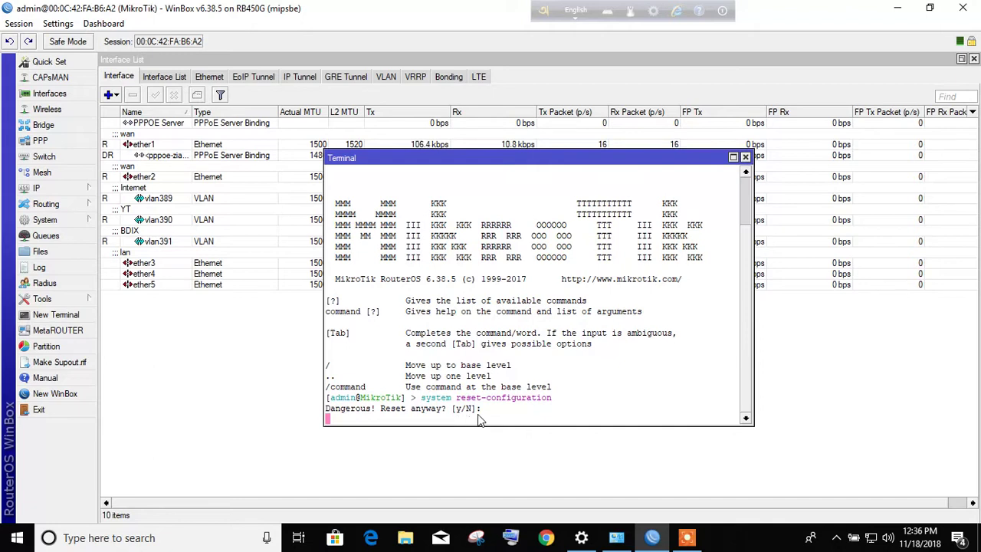
{"action": "type", "text": "y"}
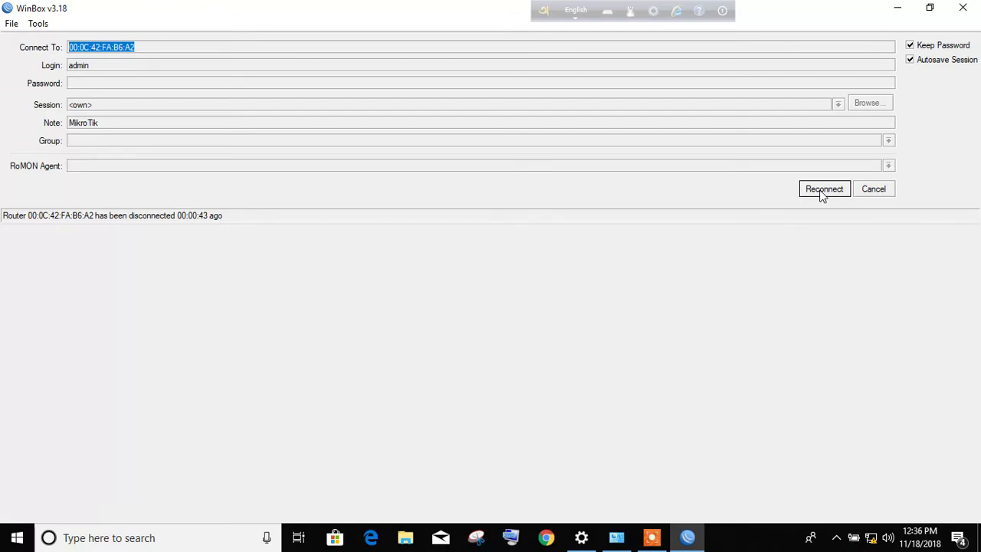
Cancel reconnecting to the disconnected router and refresh the list of neighboring routers
{"action": "left_click", "coordinate": [881, 189]}
{"action": "left_click", "coordinate": [963, 8]}
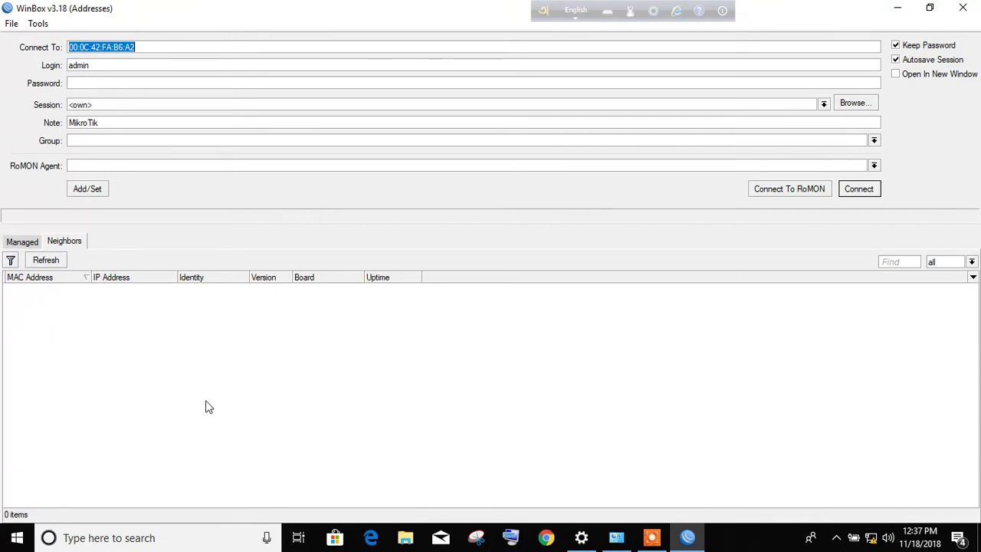
{"action": "left_click", "coordinate": [47, 260]}
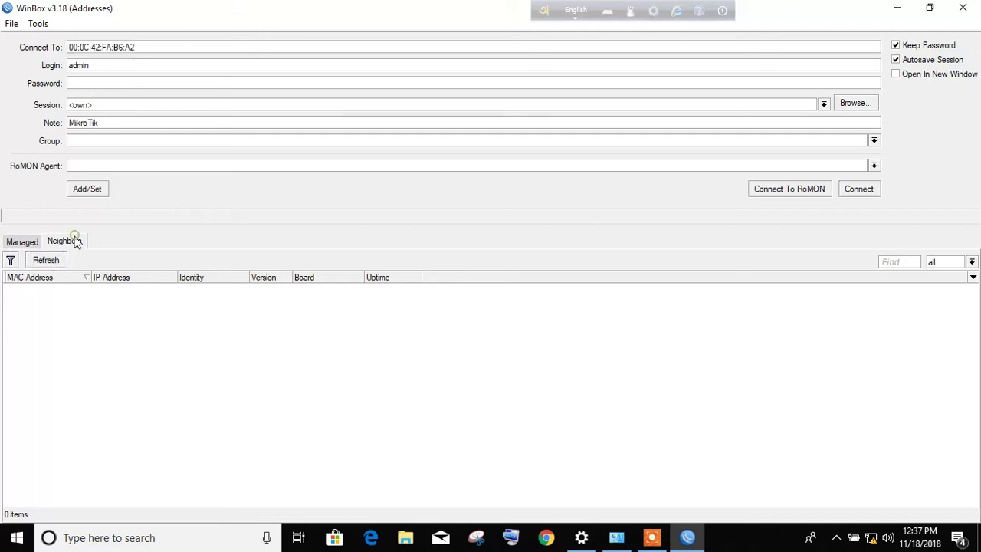
{"action": "left_click", "coordinate": [40, 264]}
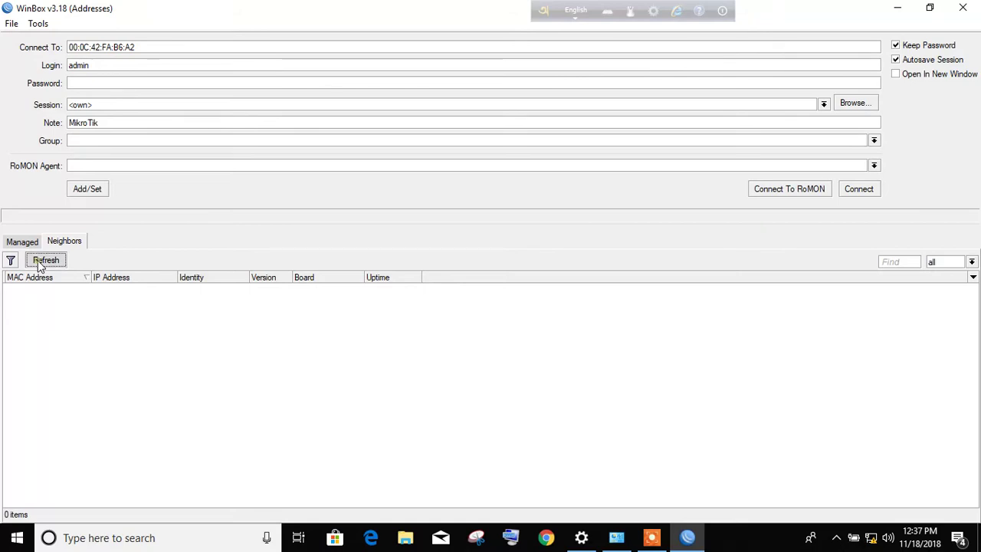
{"action": "left_click", "coordinate": [39, 264]}
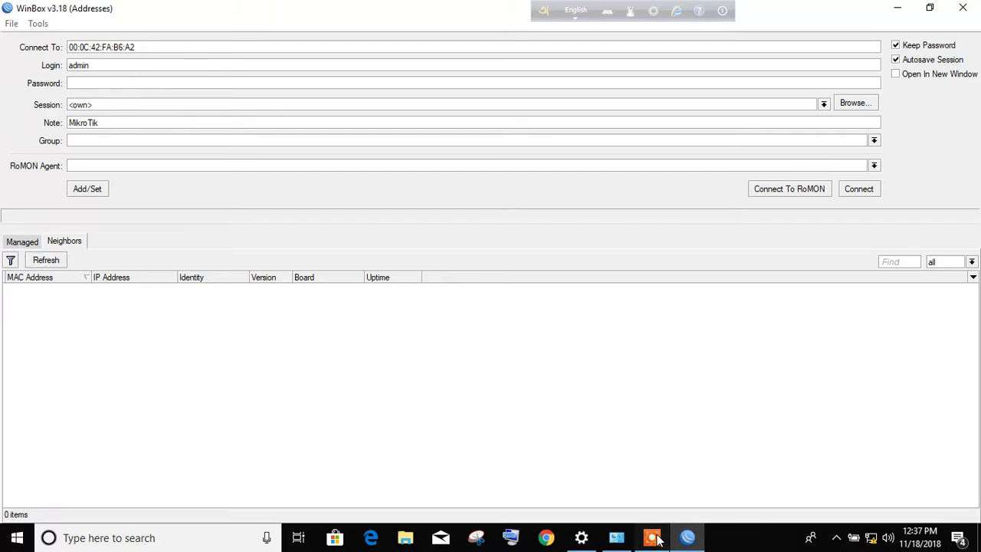
{"action": "left_click", "coordinate": [651, 537]}
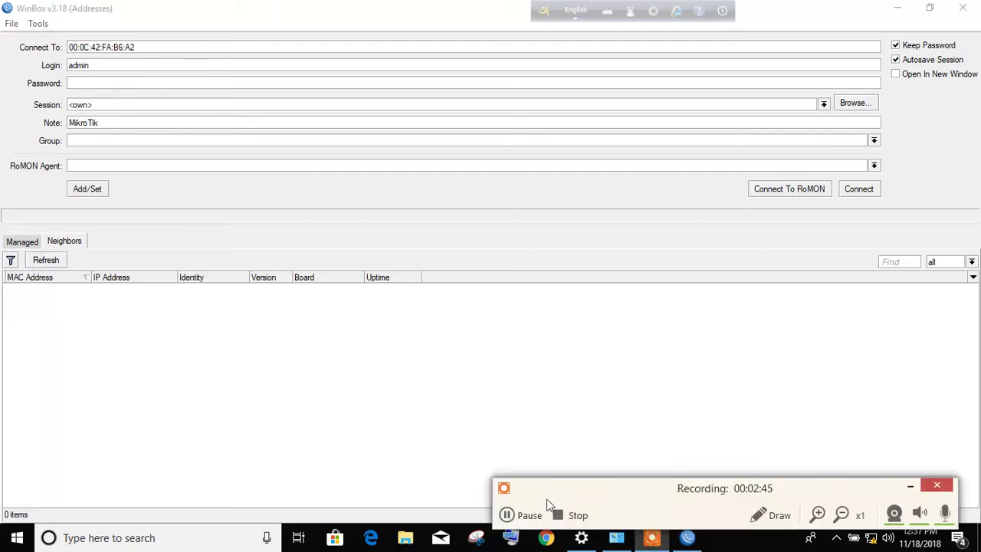
{"action": "left_click", "coordinate": [528, 515]}
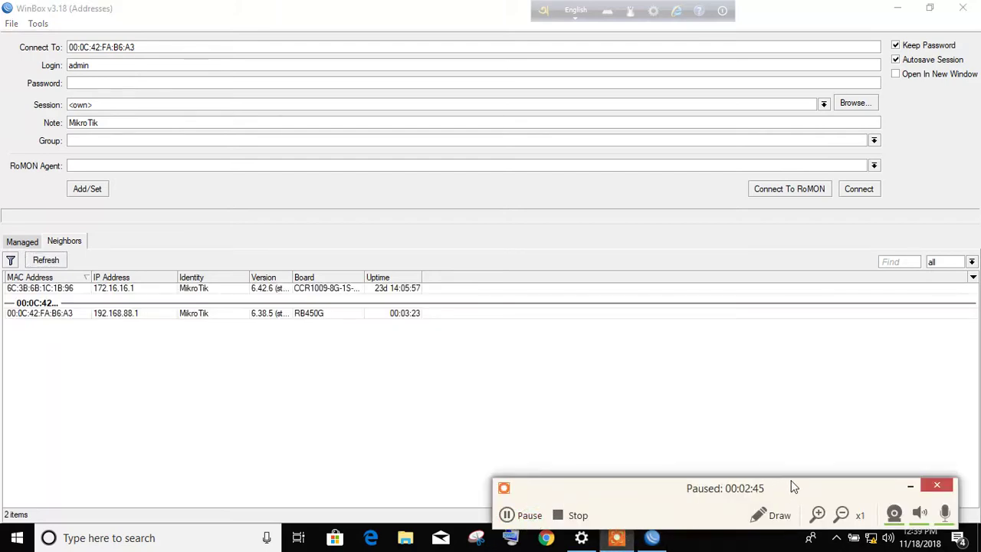
{"action": "left_click", "coordinate": [909, 485]}
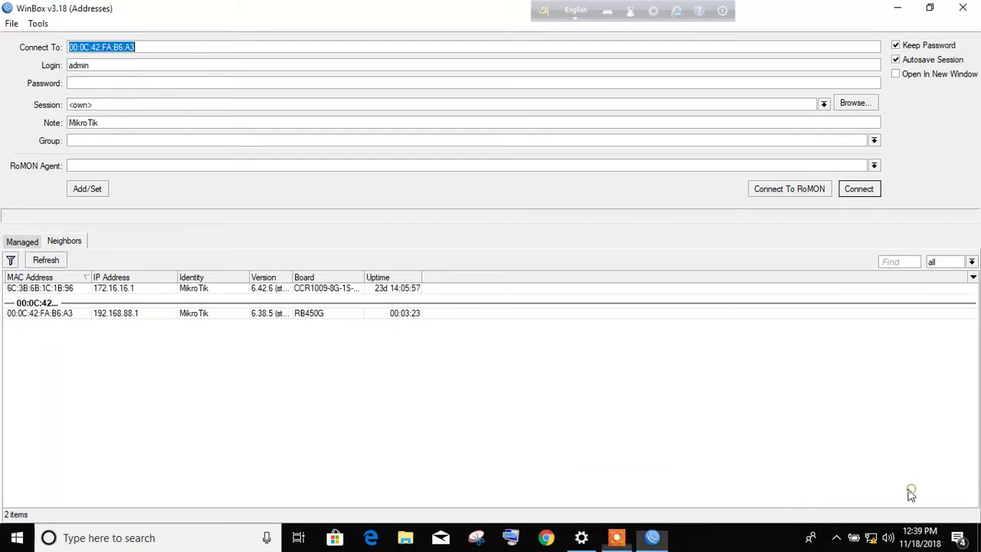
Refresh the neighbors and connect by MAC address to the RB450G router as admin with a blank password
{"action": "left_click", "coordinate": [55, 262]}
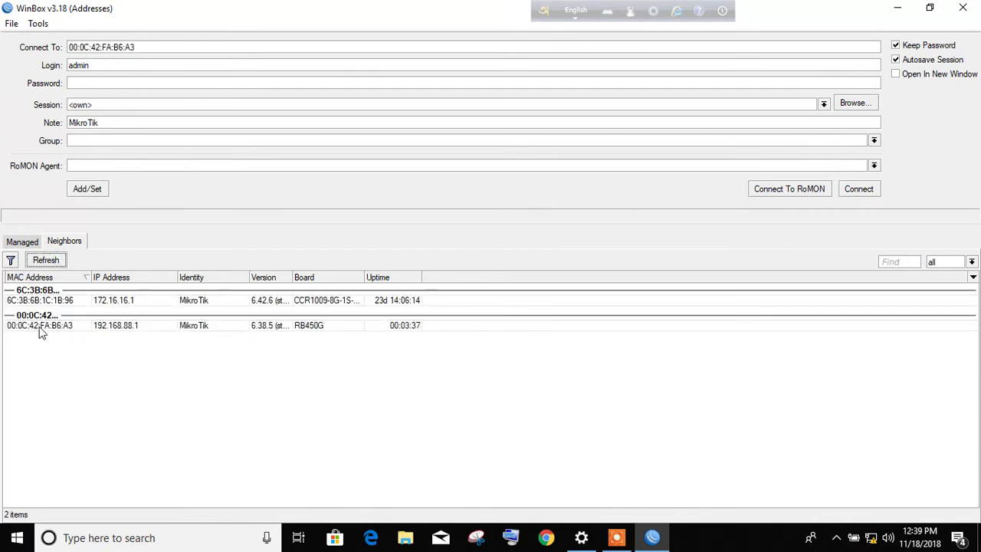
{"action": "left_click", "coordinate": [54, 328]}
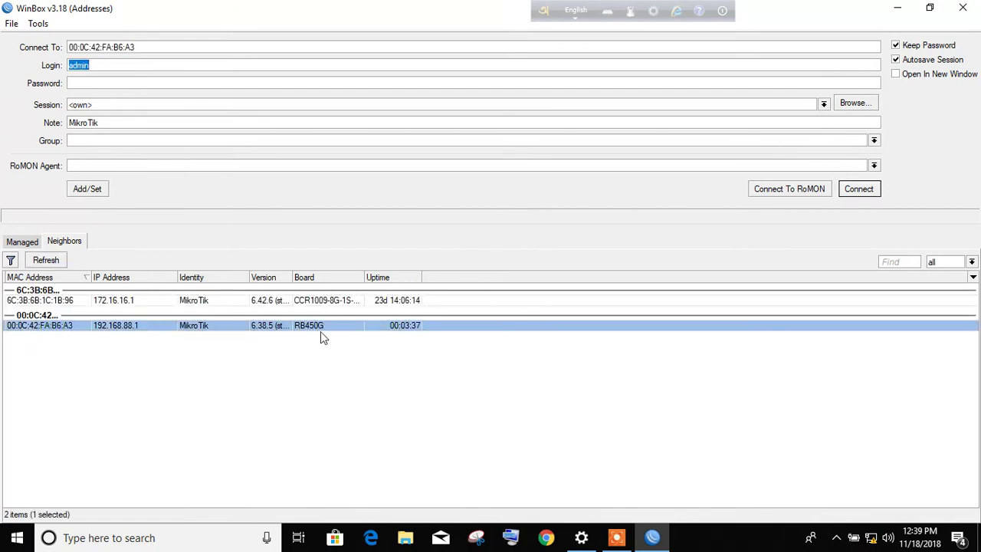
{"action": "left_click", "coordinate": [138, 331]}
{"action": "left_click", "coordinate": [61, 328]}
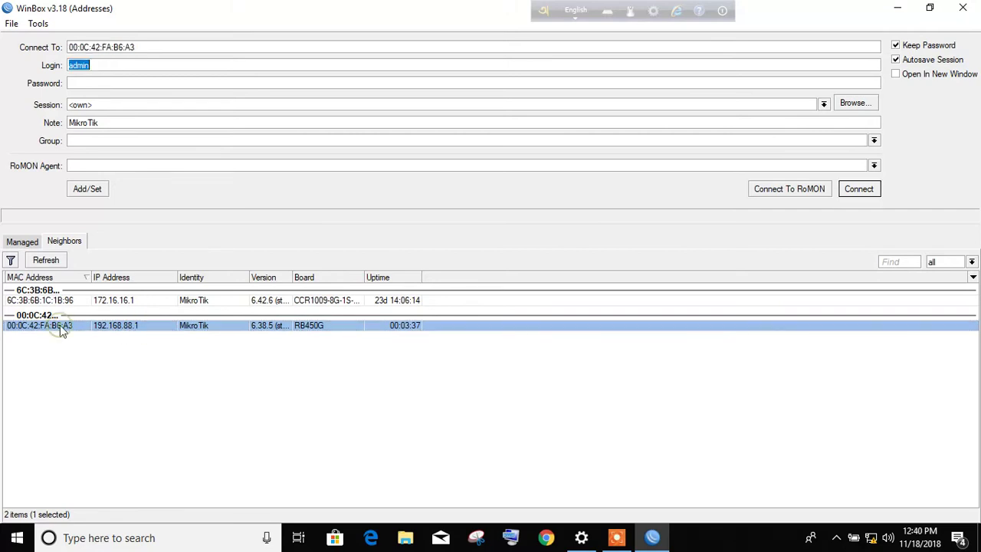
{"action": "left_click", "coordinate": [105, 66]}
{"action": "left_click", "coordinate": [96, 83]}
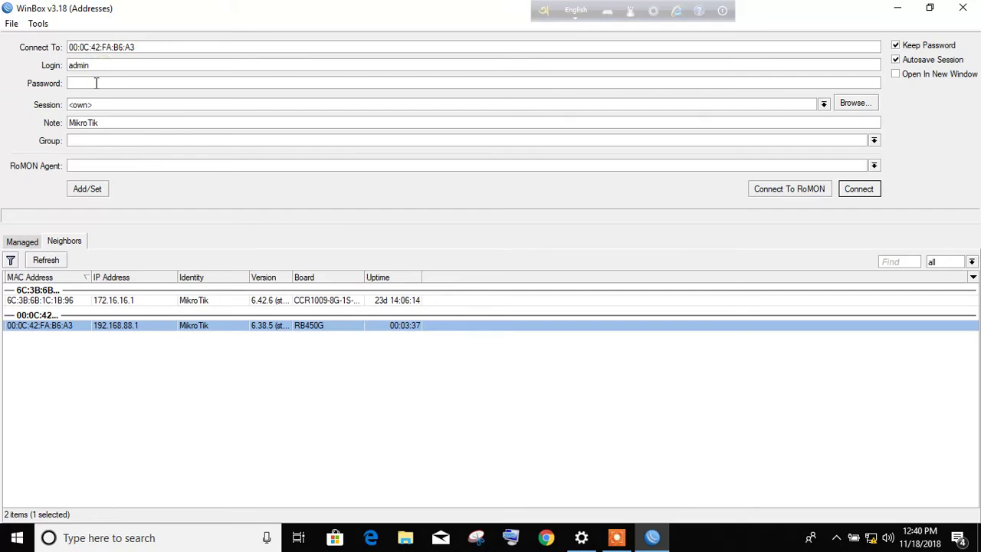
{"action": "left_click", "coordinate": [859, 190]}
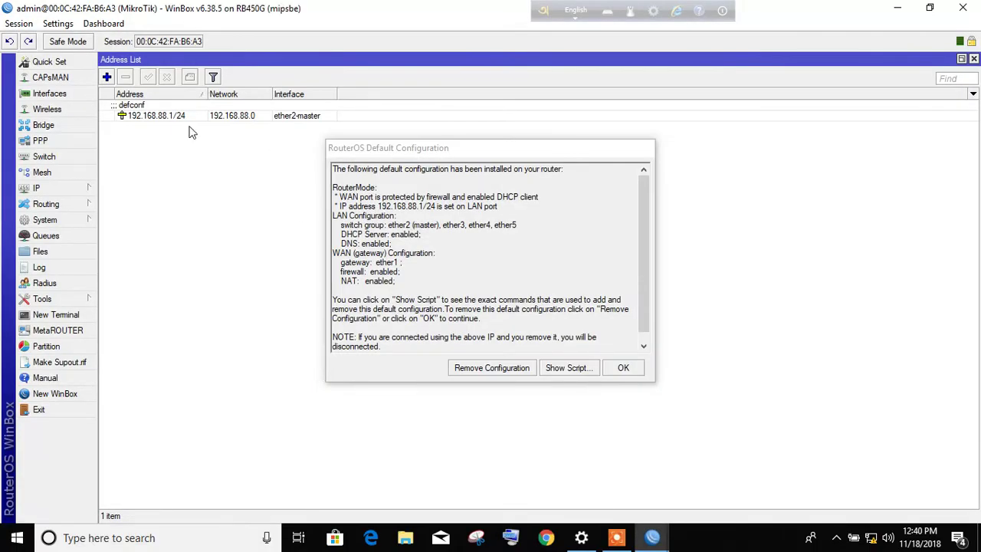
Remove the RouterOS default configuration and reconnect to the router
{"action": "left_click", "coordinate": [499, 368]}
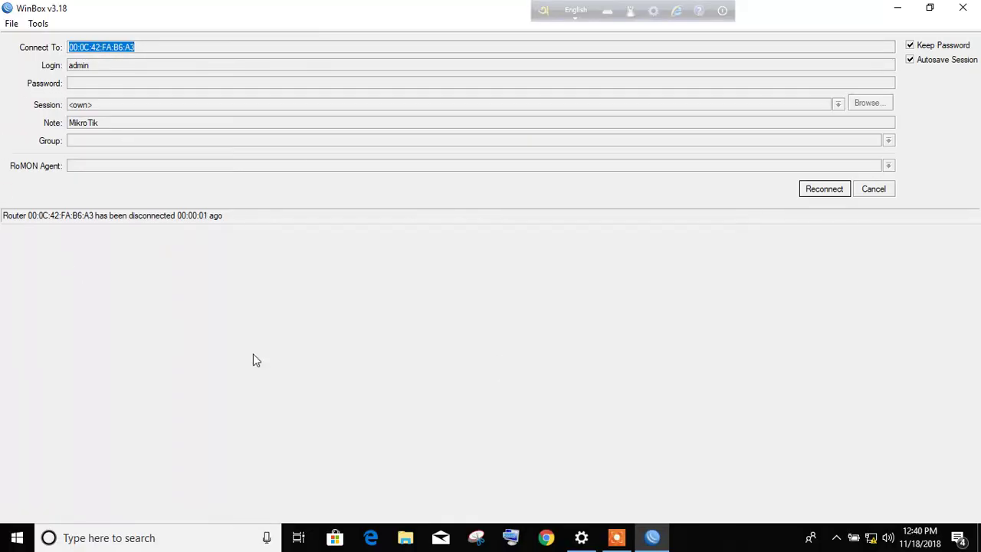
{"action": "left_click", "coordinate": [820, 195]}
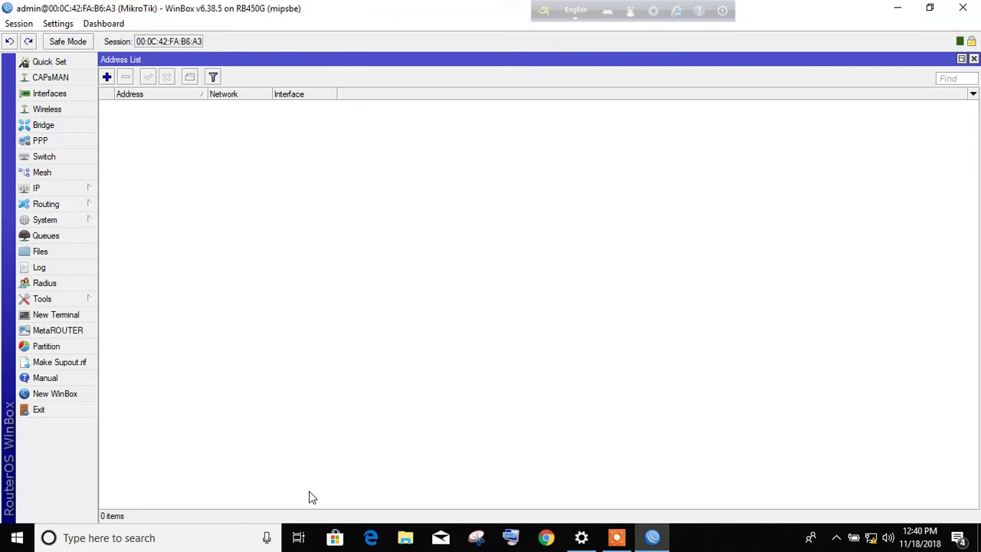
Examine the router's interfaces, simple queues, routes and IP addresses for leftover configuration
{"action": "left_click", "coordinate": [40, 94]}
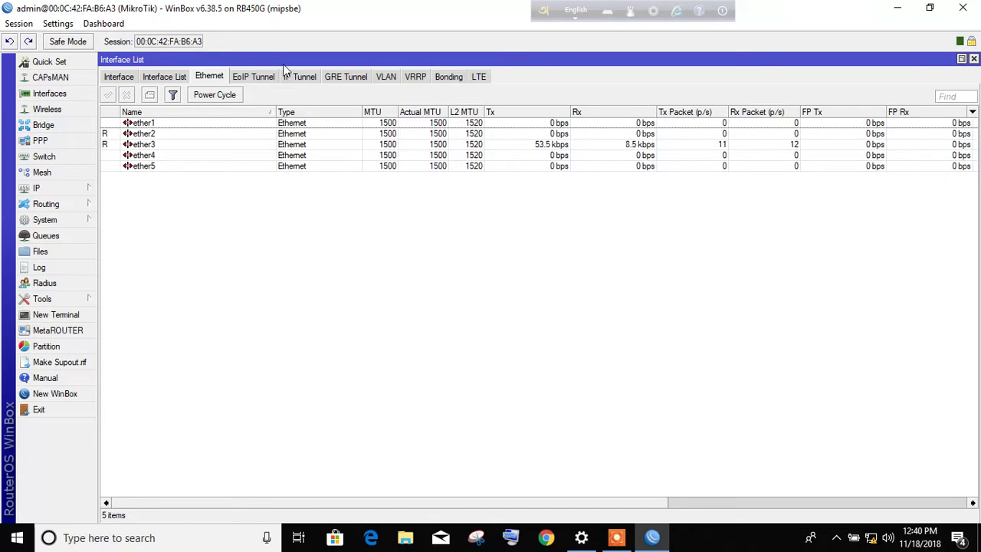
{"action": "left_click", "coordinate": [53, 235]}
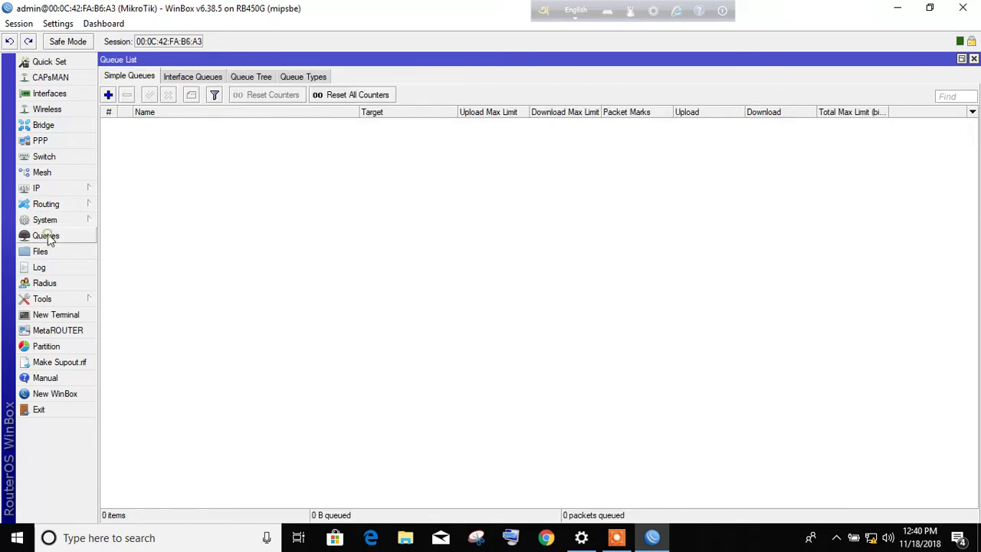
{"action": "left_click", "coordinate": [61, 189]}
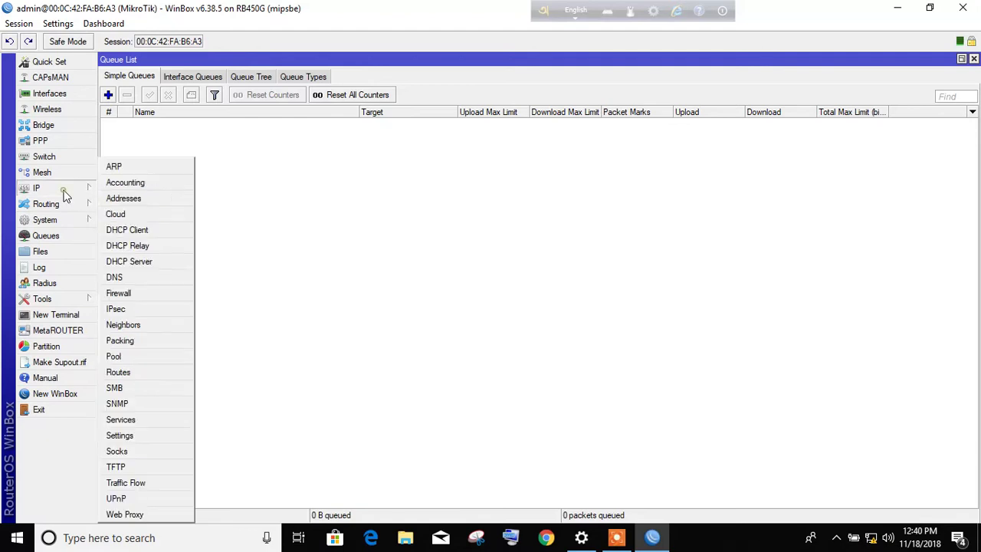
{"action": "left_click", "coordinate": [131, 372]}
{"action": "left_click", "coordinate": [774, 169]}
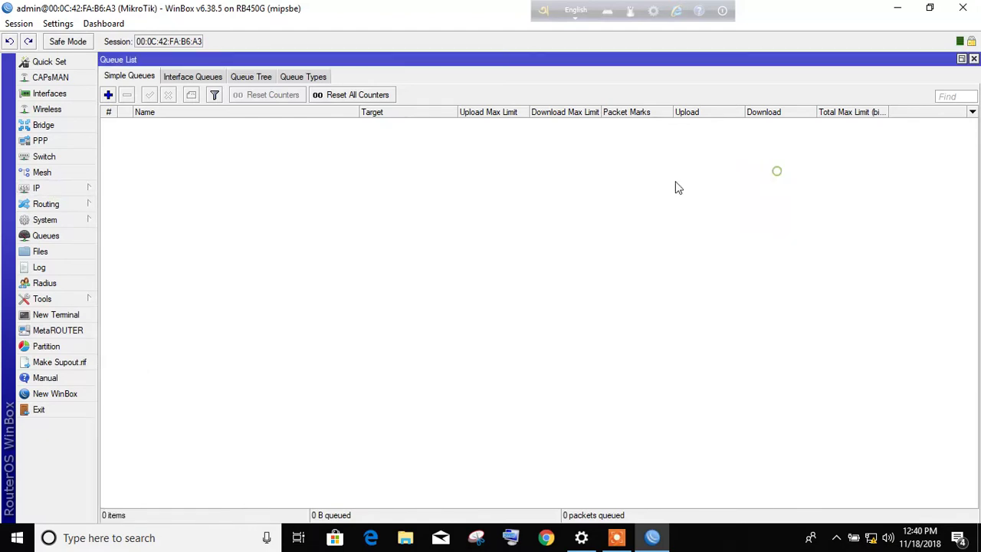
{"action": "left_click", "coordinate": [78, 187]}
{"action": "left_click", "coordinate": [153, 198]}
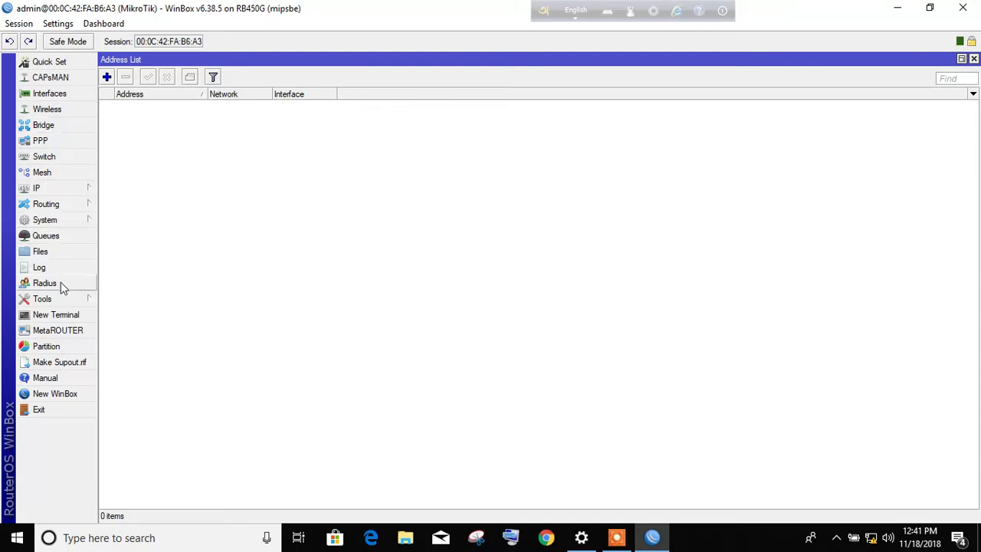
Create a VLAN interface named "vlan 389" with VLAN ID 389 on ether2
{"action": "left_click", "coordinate": [60, 95]}
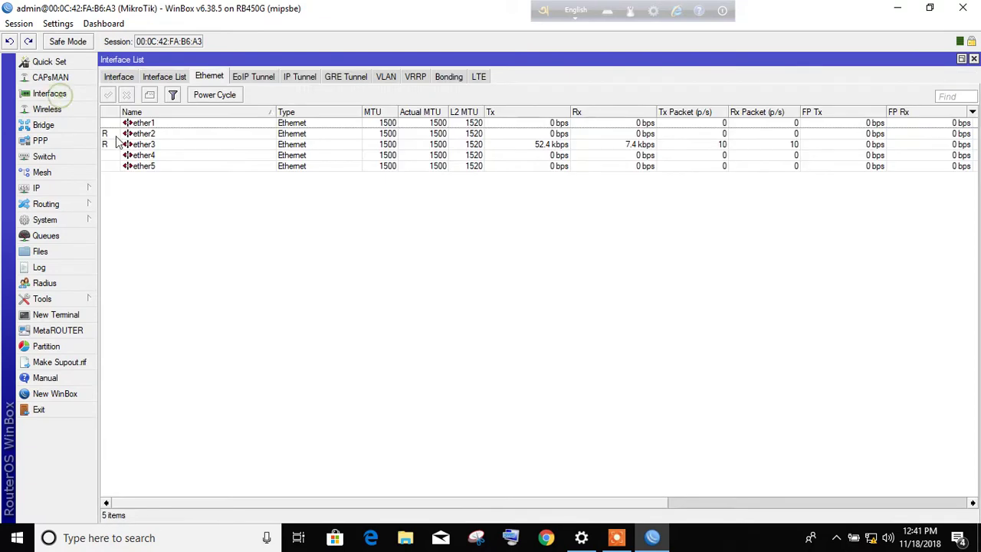
{"action": "left_click", "coordinate": [387, 77]}
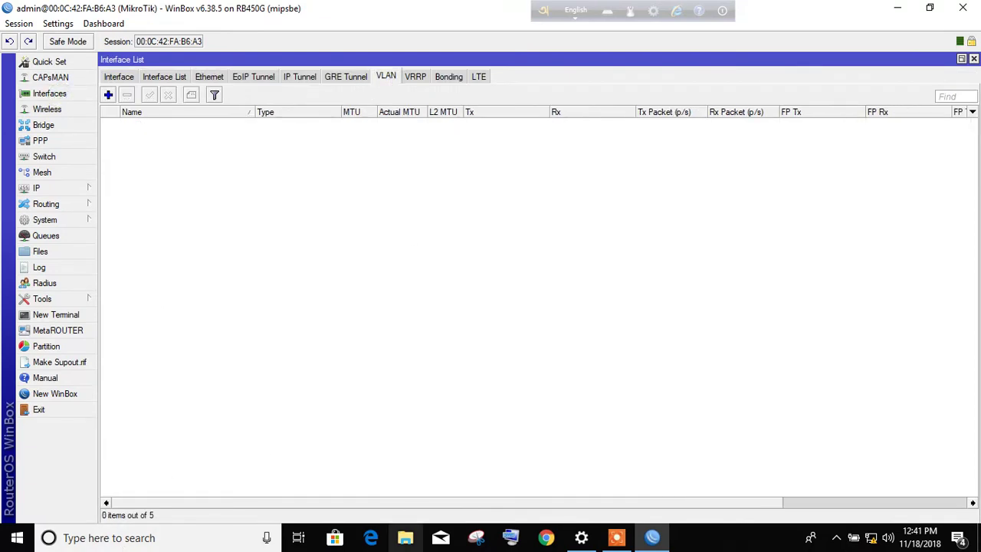
{"action": "left_click", "coordinate": [109, 95]}
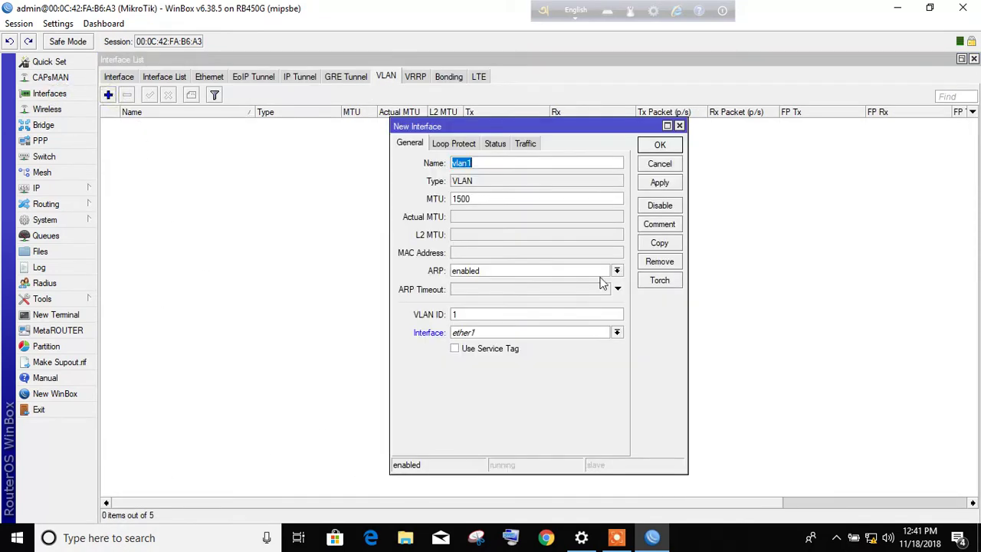
{"action": "left_click", "coordinate": [490, 164]}
{"action": "key", "text": "BackSpace"}
{"action": "type", "text": "38"}
{"action": "double_click", "coordinate": [466, 314]}
{"action": "type", "text": "3"}
{"action": "left_click", "coordinate": [484, 335]}
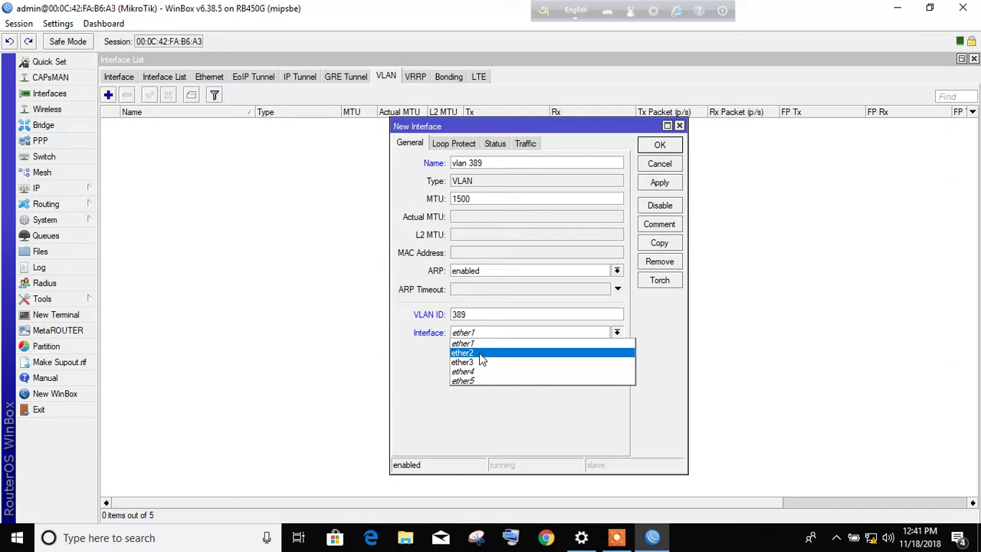
{"action": "left_click", "coordinate": [481, 354]}
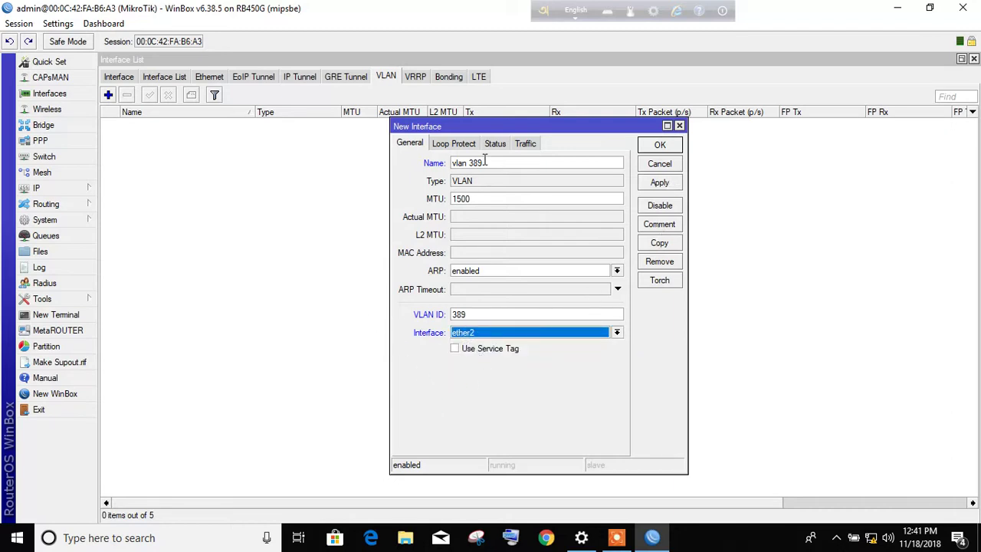
{"action": "left_click", "coordinate": [659, 182]}
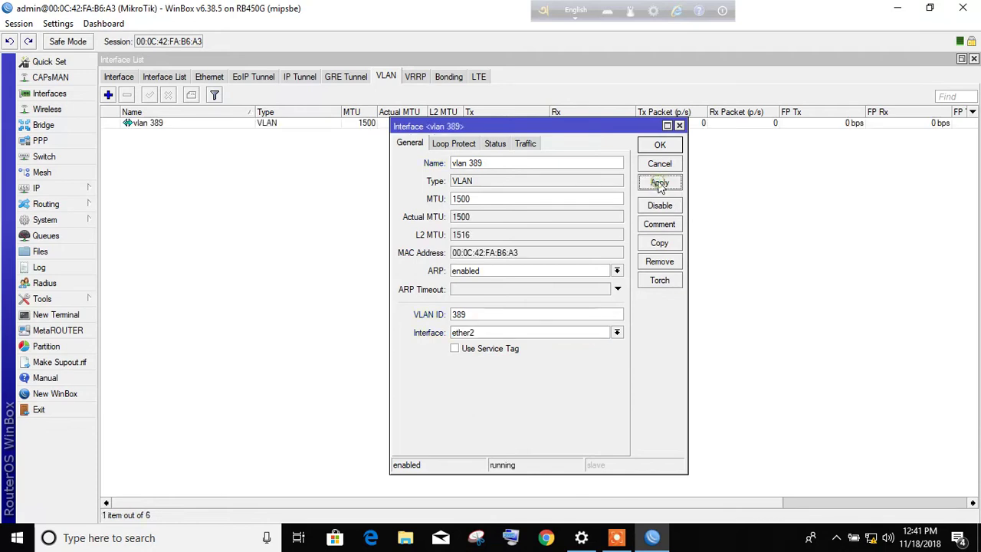
{"action": "left_click", "coordinate": [660, 146]}
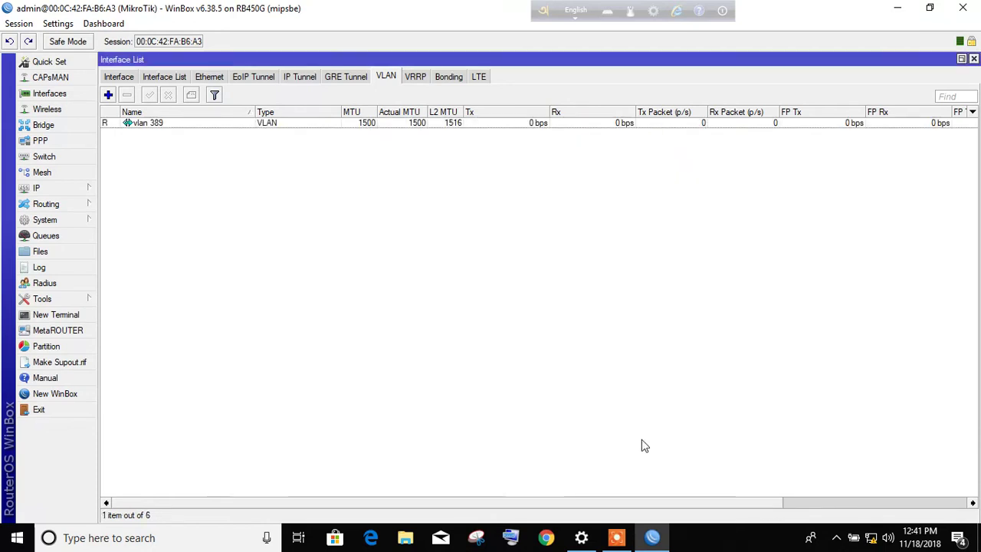
Reconnect to the router when the session drops and add the comment "Uplink" to the ether2 interface
{"action": "left_click", "coordinate": [124, 78]}
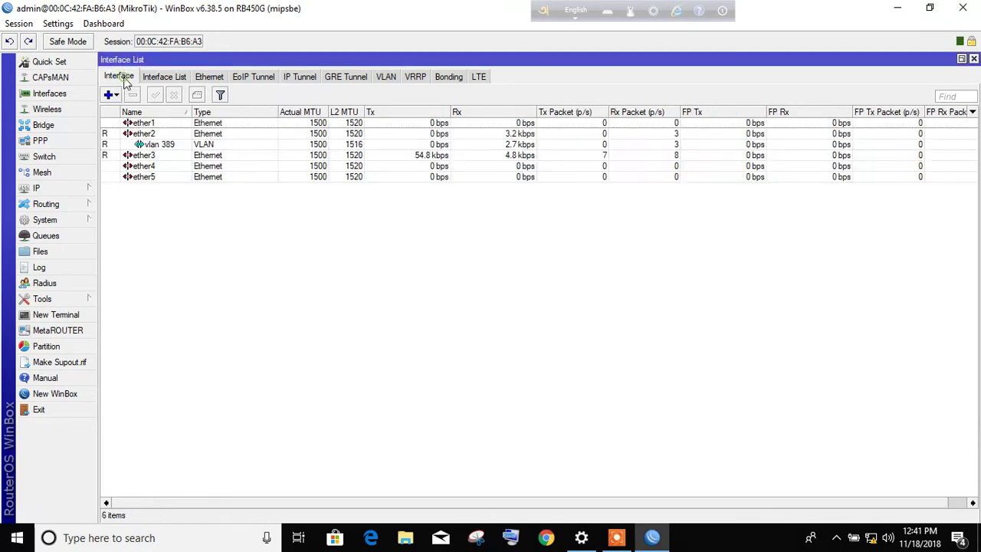
{"action": "left_click", "coordinate": [159, 144]}
{"action": "left_click", "coordinate": [151, 135]}
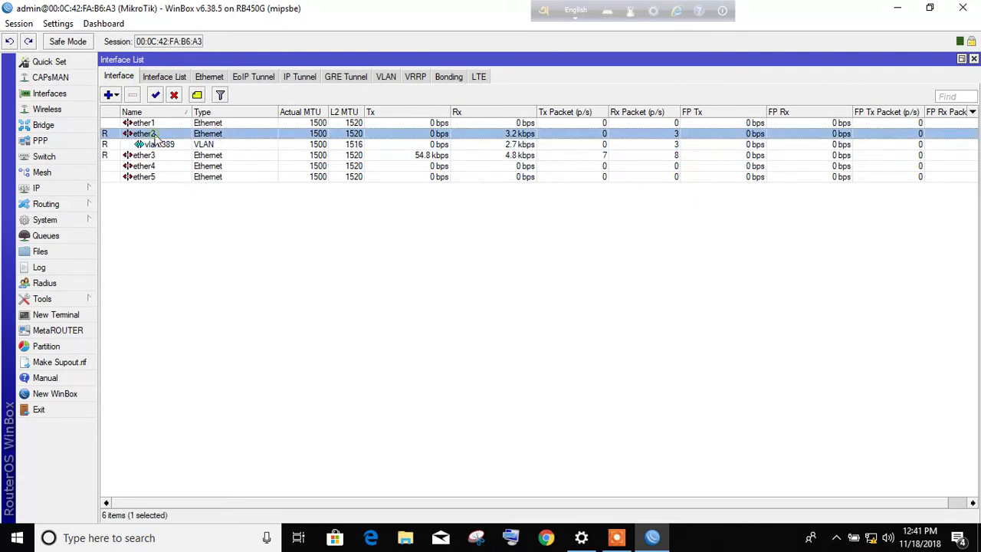
{"action": "left_click", "coordinate": [197, 95]}
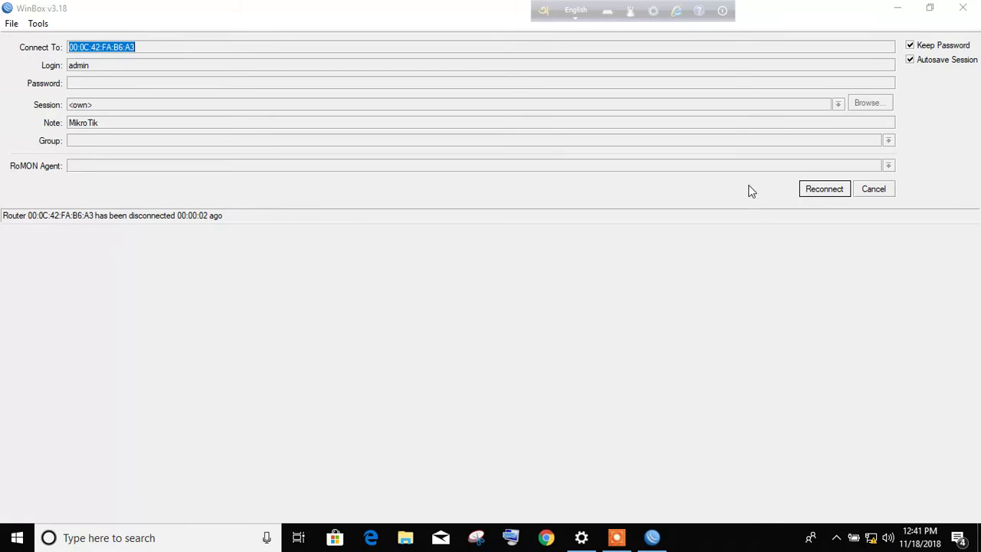
{"action": "left_click", "coordinate": [814, 191]}
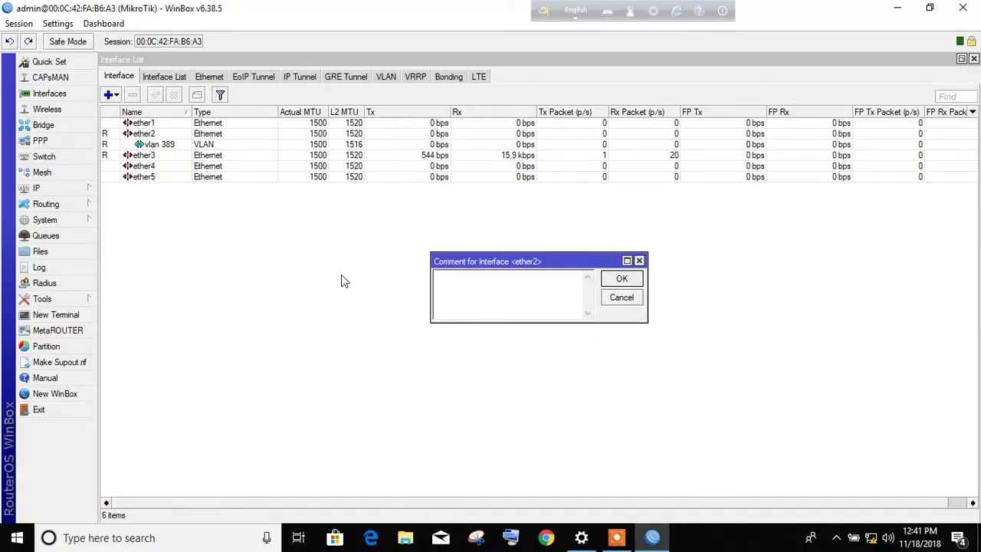
{"action": "type", "text": "Uplink"}
{"action": "key", "text": "Return"}
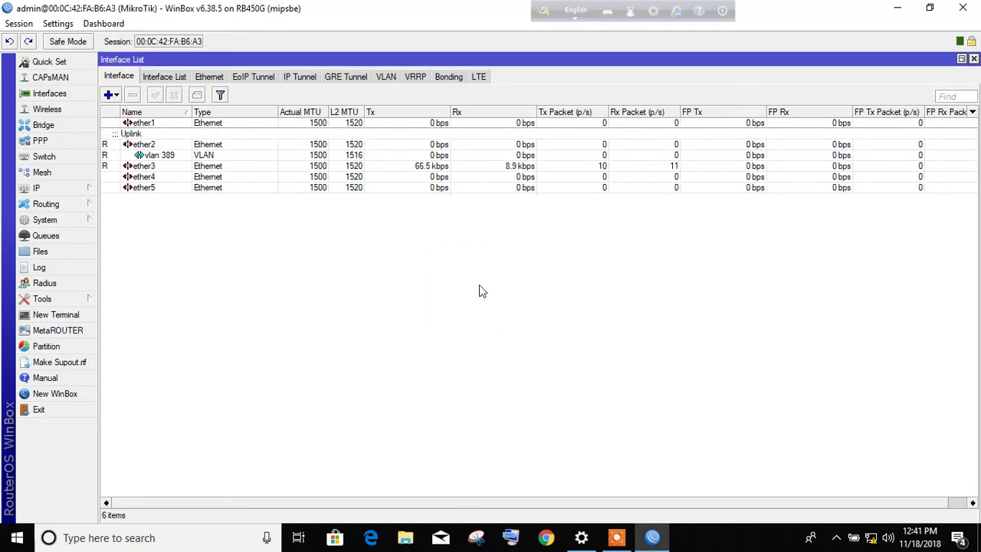
Add the comment "Internet" to the vlan 389 interface
{"action": "left_click", "coordinate": [150, 135]}
{"action": "left_click", "coordinate": [169, 156]}
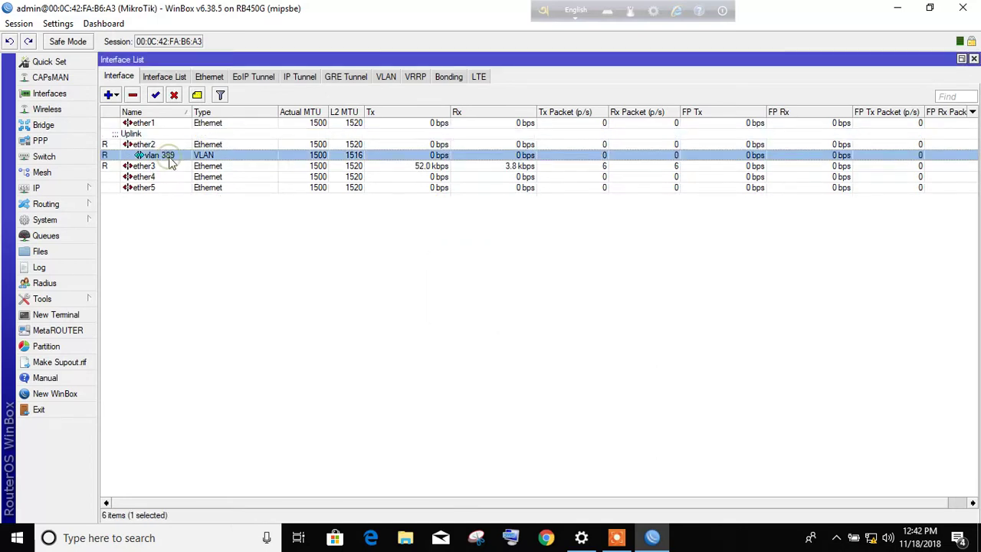
{"action": "left_click", "coordinate": [197, 95]}
{"action": "type", "text": "Internet"}
{"action": "key", "text": "Return"}
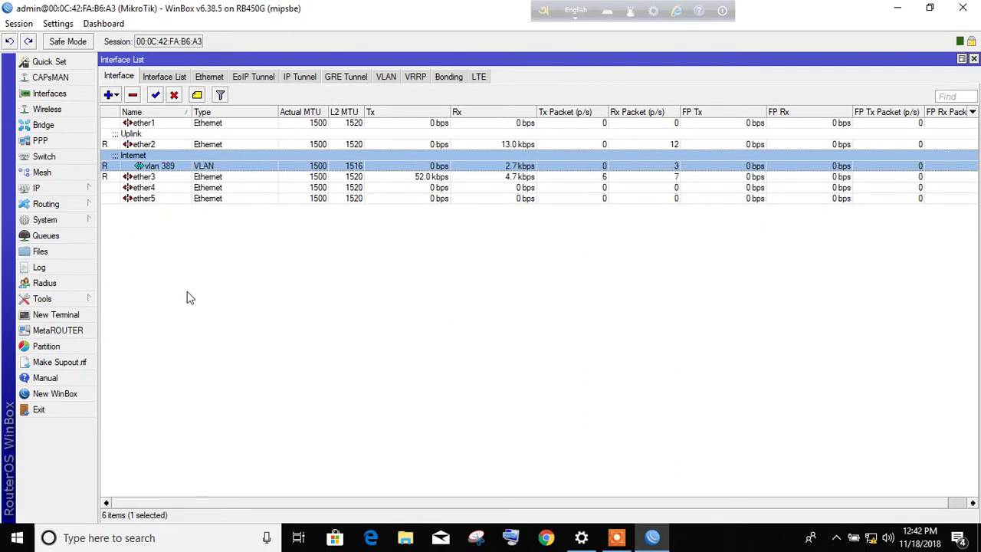
Add the IP address 172.16.75.10/30 on the vlan 389 interface
{"action": "left_click", "coordinate": [76, 190]}
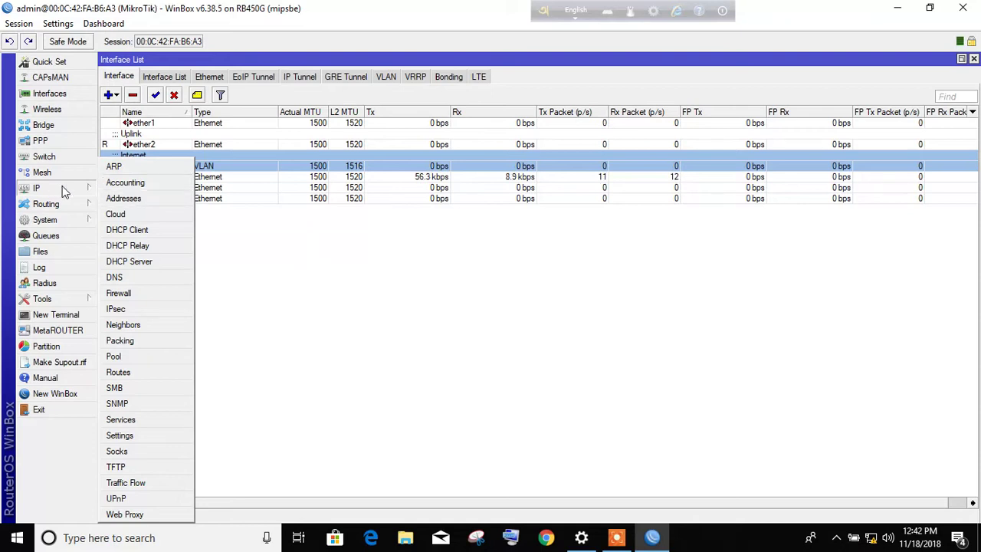
{"action": "left_click", "coordinate": [134, 198]}
{"action": "left_click", "coordinate": [106, 77]}
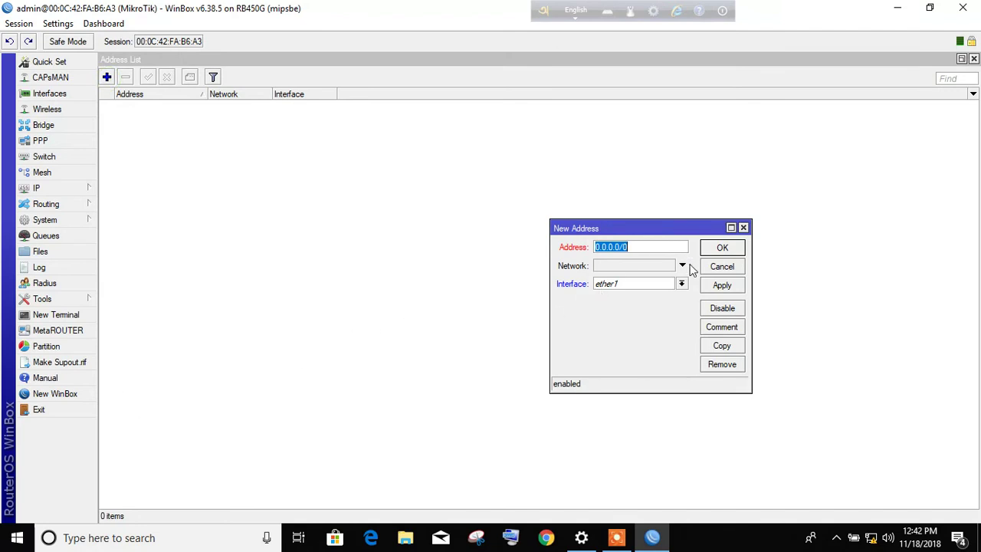
{"action": "type", "text": "172.16.75.10/30"}
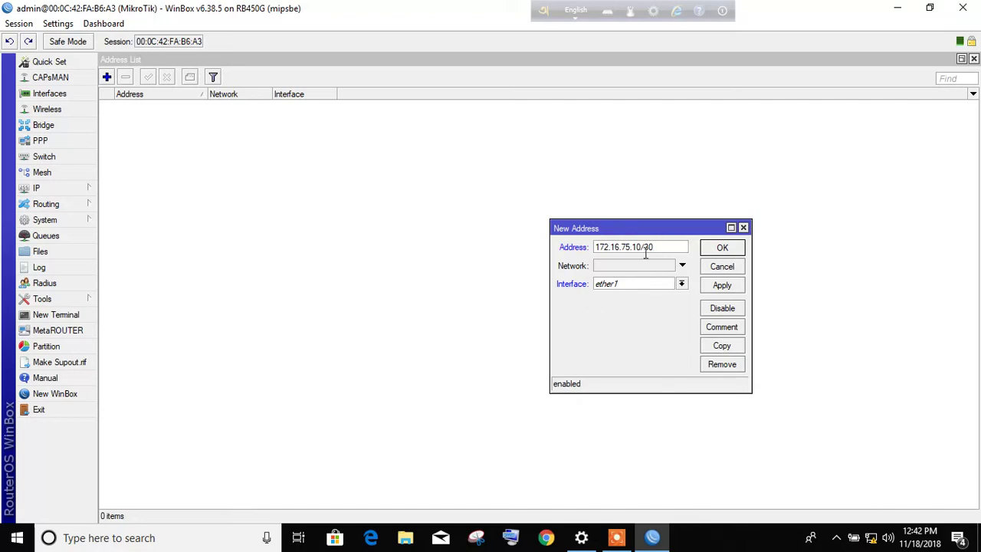
{"action": "left_click", "coordinate": [644, 282]}
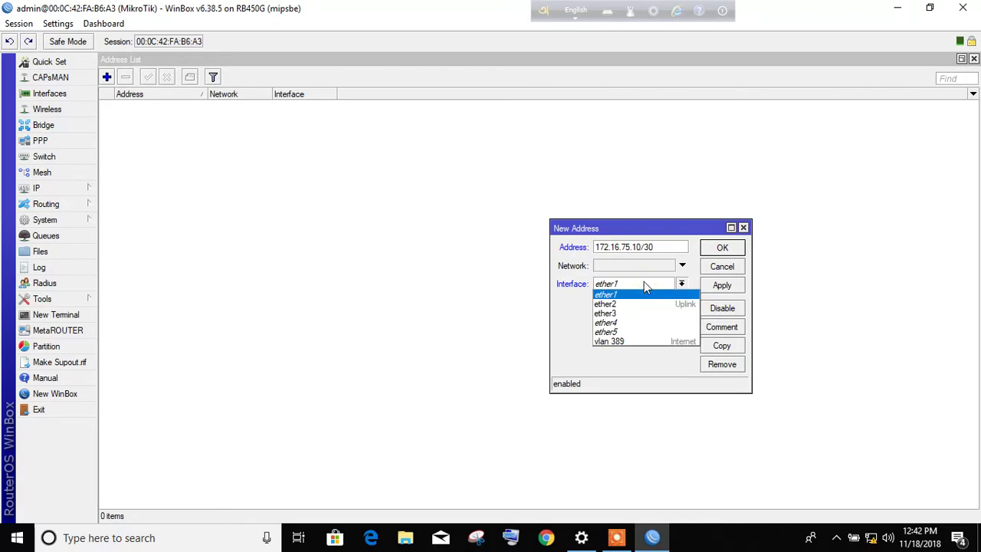
{"action": "left_click", "coordinate": [626, 340]}
{"action": "left_click", "coordinate": [723, 285]}
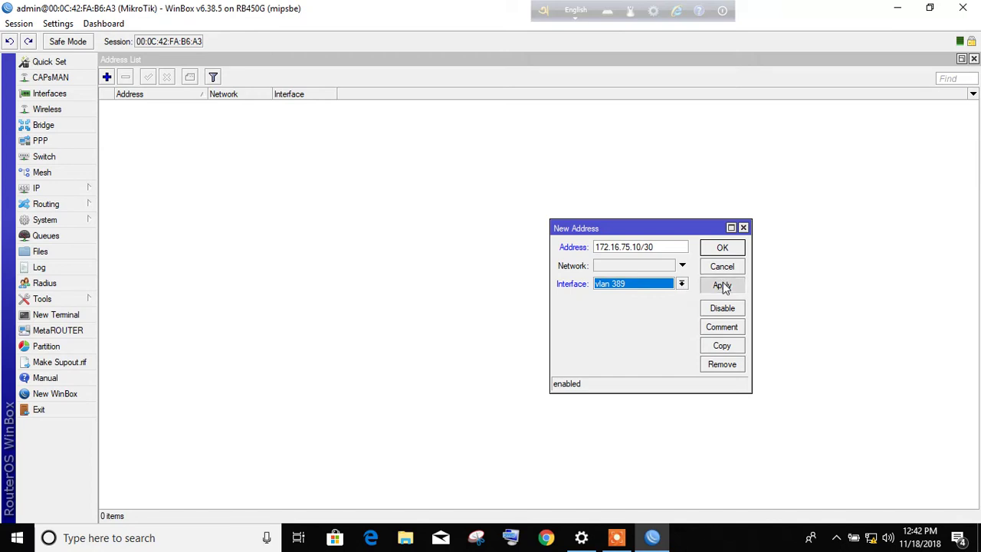
Comment the 172.16.75.10/30 address as "Internet Uplink" and save the entry
{"action": "left_click", "coordinate": [721, 327]}
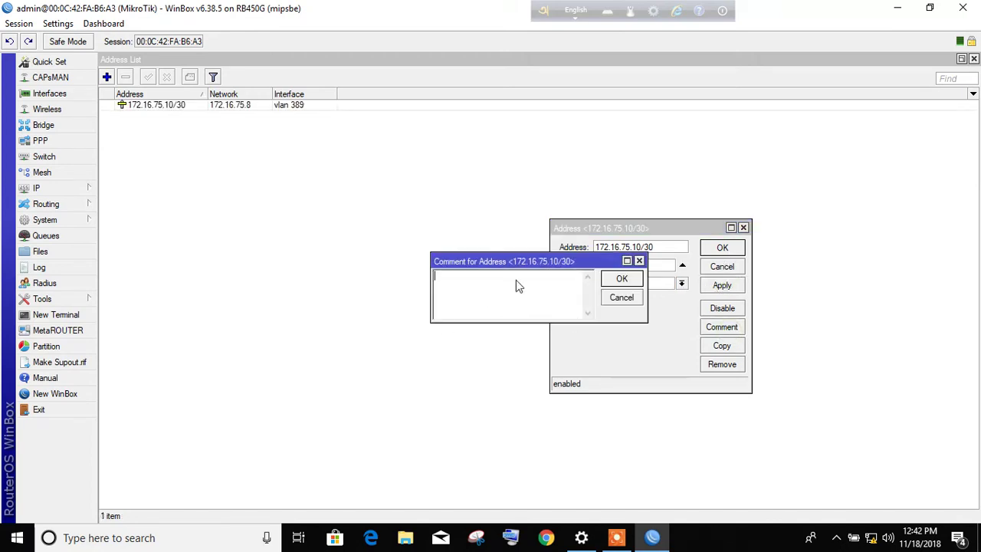
{"action": "type", "text": "Internet Uplink"}
{"action": "left_click", "coordinate": [618, 281]}
{"action": "left_click", "coordinate": [721, 247]}
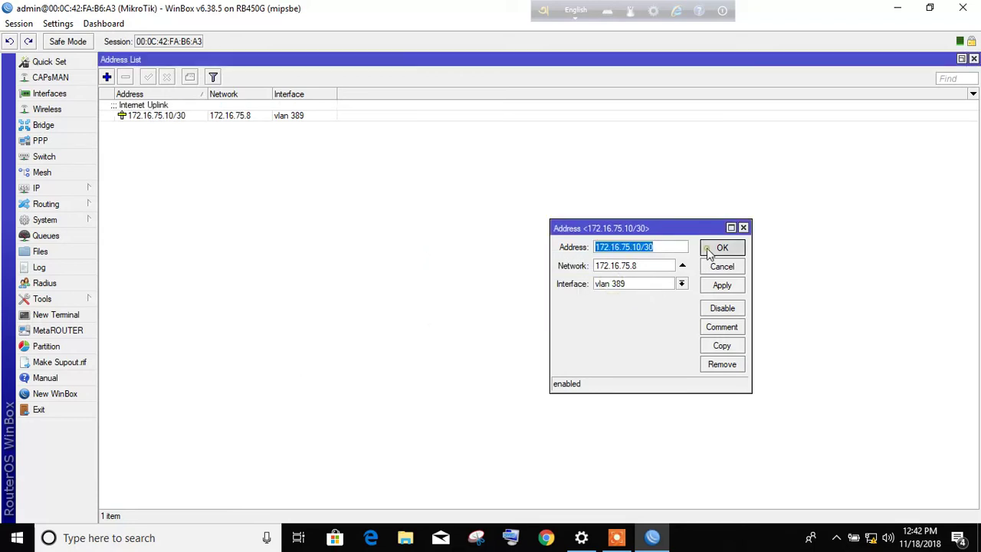
{"action": "left_click", "coordinate": [187, 115]}
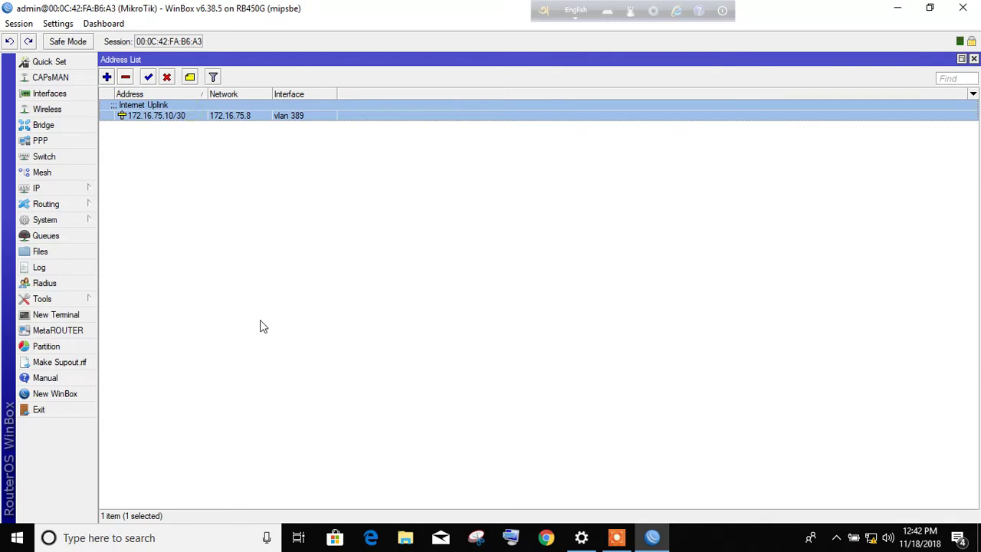
{"action": "left_click", "coordinate": [265, 224]}
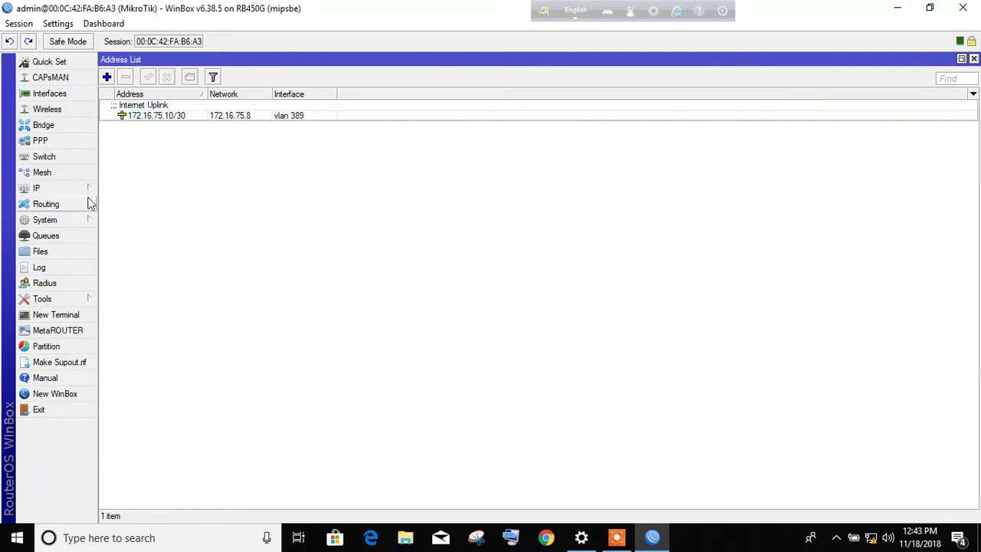
Add a second IP address, 192.168.0.1/24, on the ether1 interface
{"action": "left_click", "coordinate": [107, 77]}
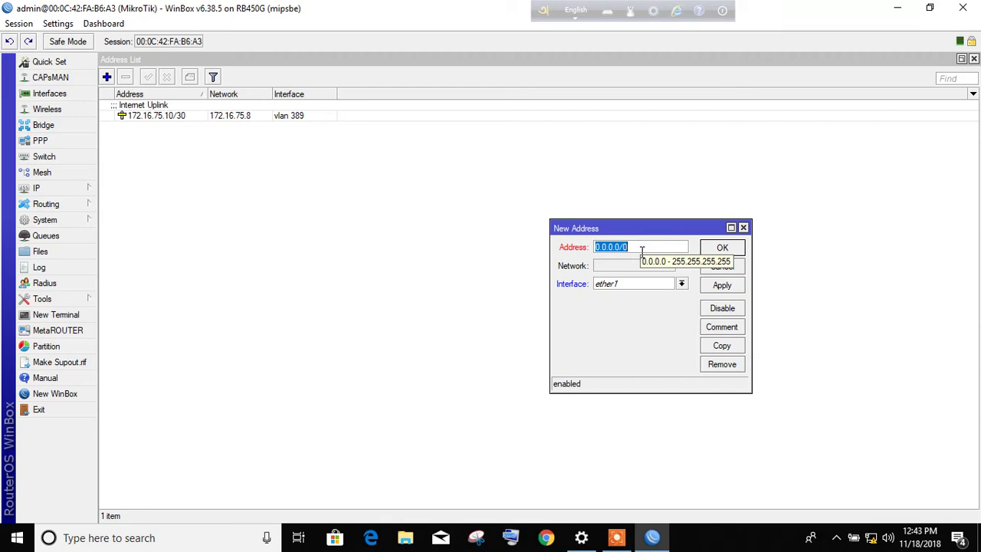
{"action": "type", "text": "192.168."}
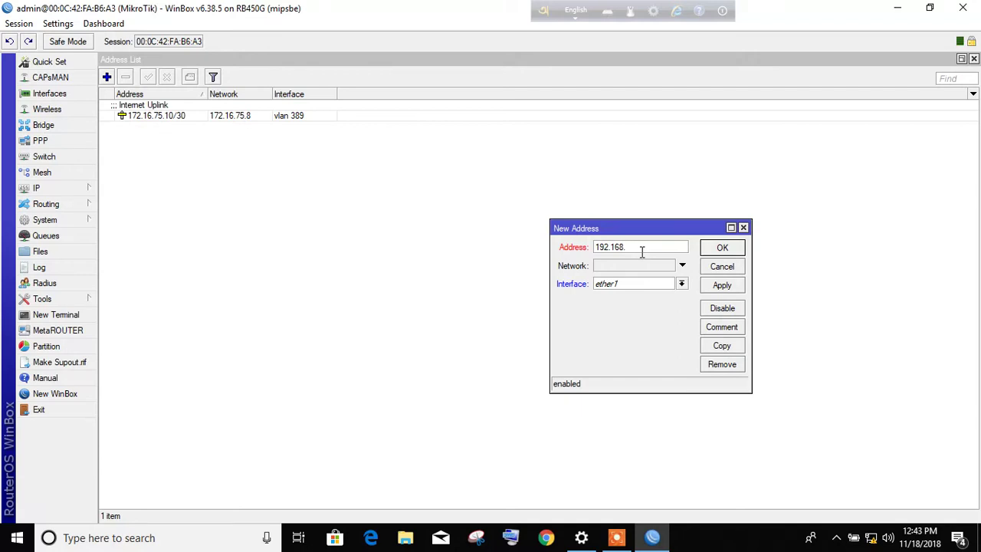
{"action": "type", "text": "0.1/24"}
{"action": "left_click", "coordinate": [680, 284]}
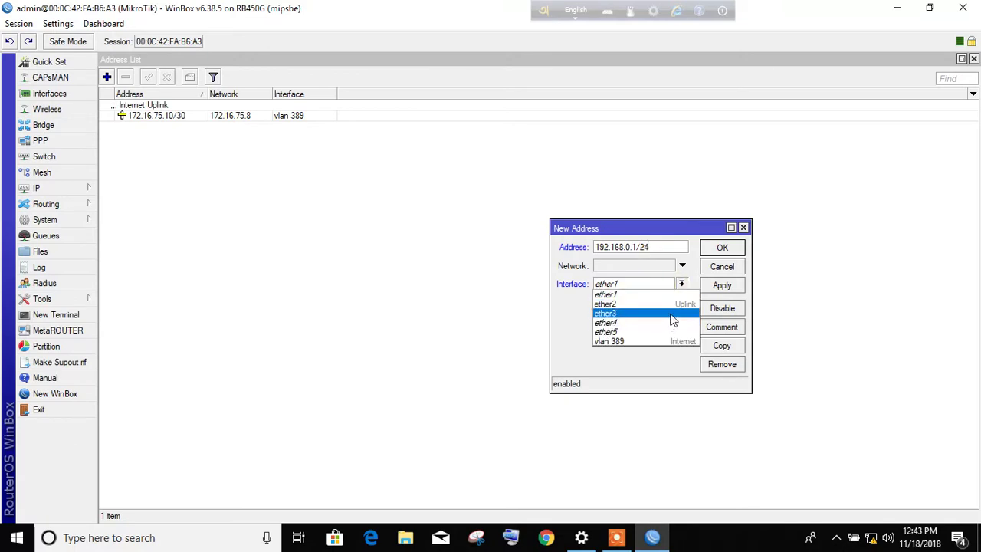
{"action": "left_click", "coordinate": [671, 315]}
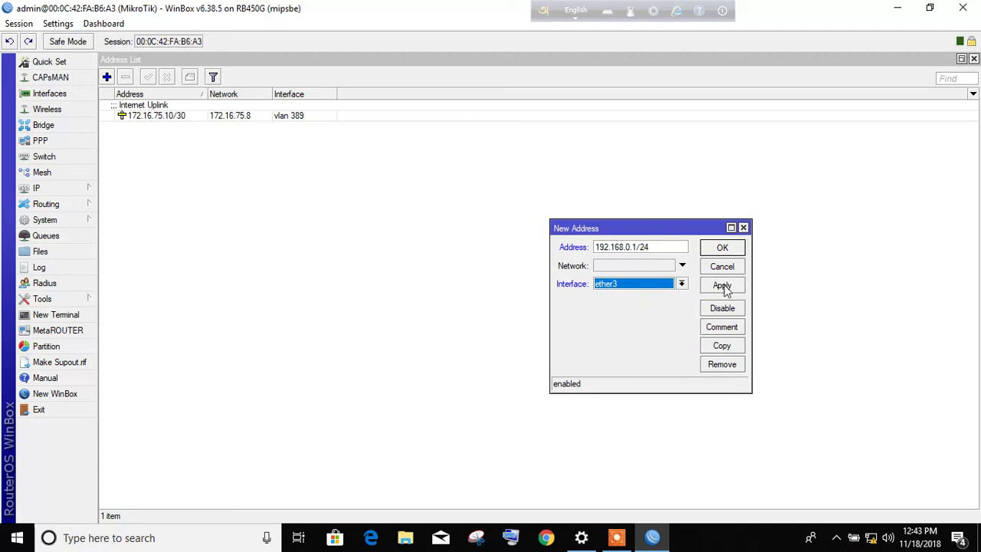
{"action": "left_click", "coordinate": [674, 284]}
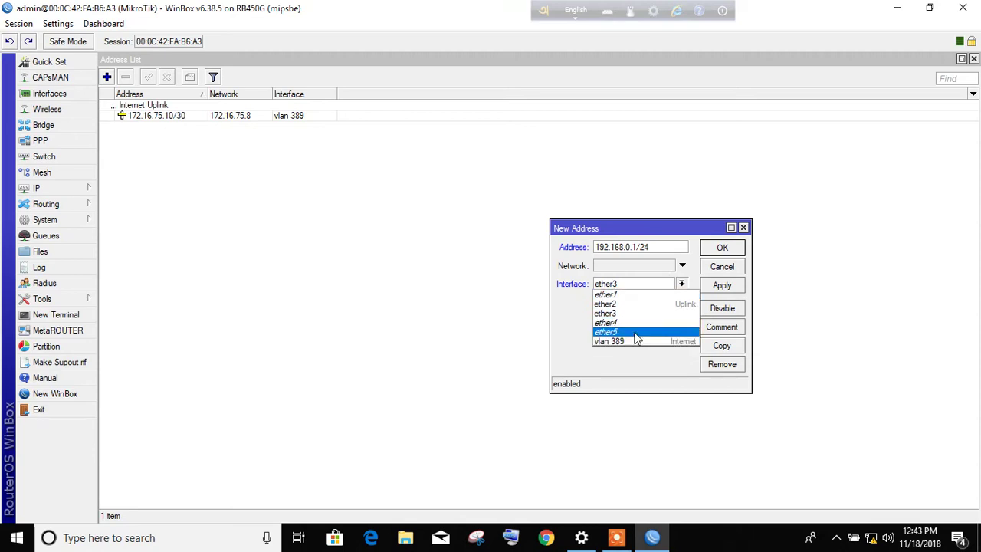
{"action": "left_click", "coordinate": [641, 295]}
{"action": "left_click", "coordinate": [728, 288]}
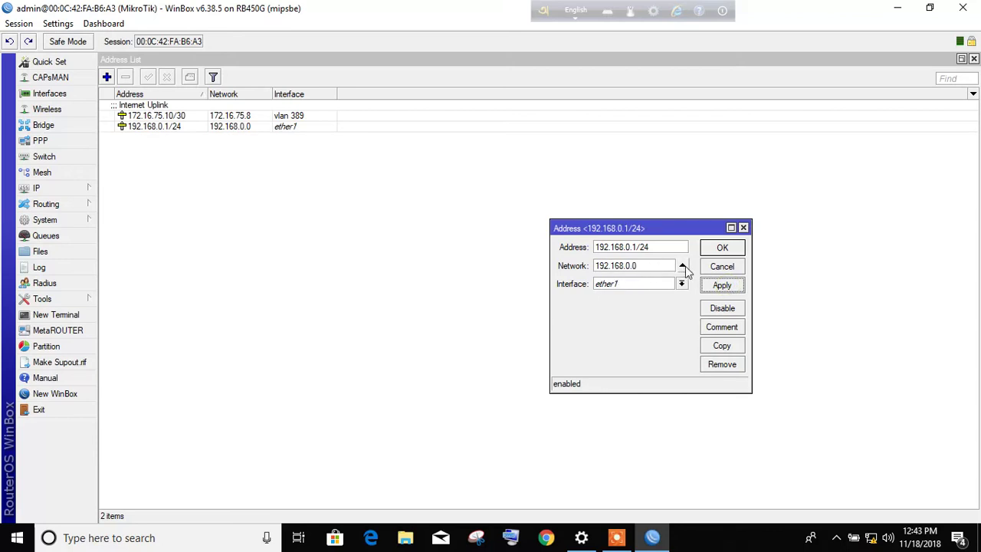
{"action": "left_click", "coordinate": [724, 253]}
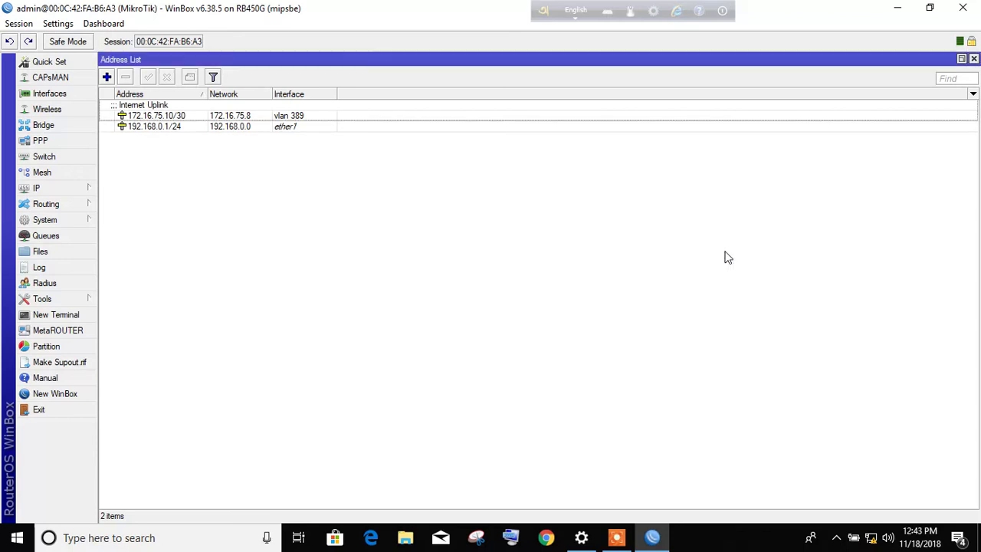
Add the comment "PPPOE Service" to the 192.168.0.1/24 address
{"action": "left_click", "coordinate": [165, 117]}
{"action": "left_click", "coordinate": [185, 128]}
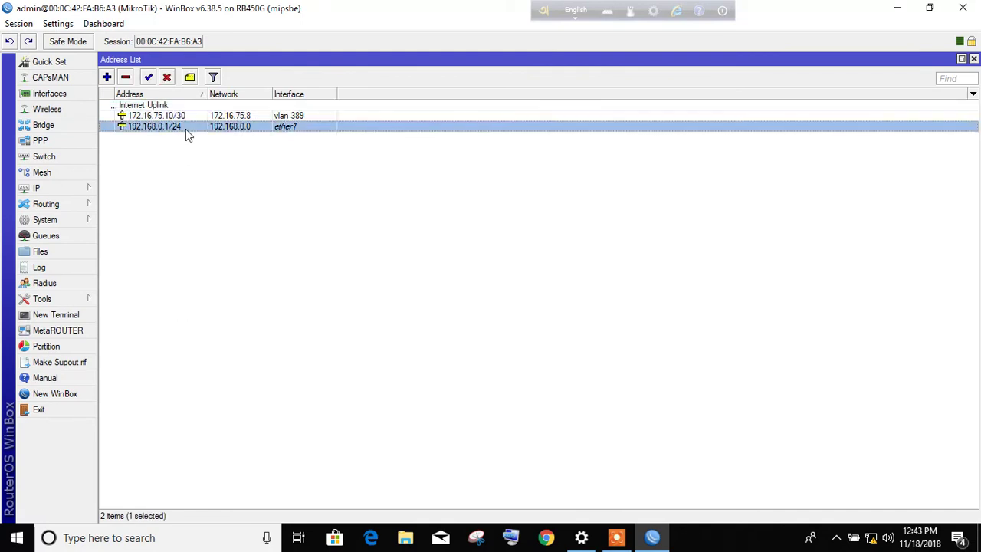
{"action": "left_click", "coordinate": [189, 77]}
{"action": "type", "text": "PPPOE SErvice"}
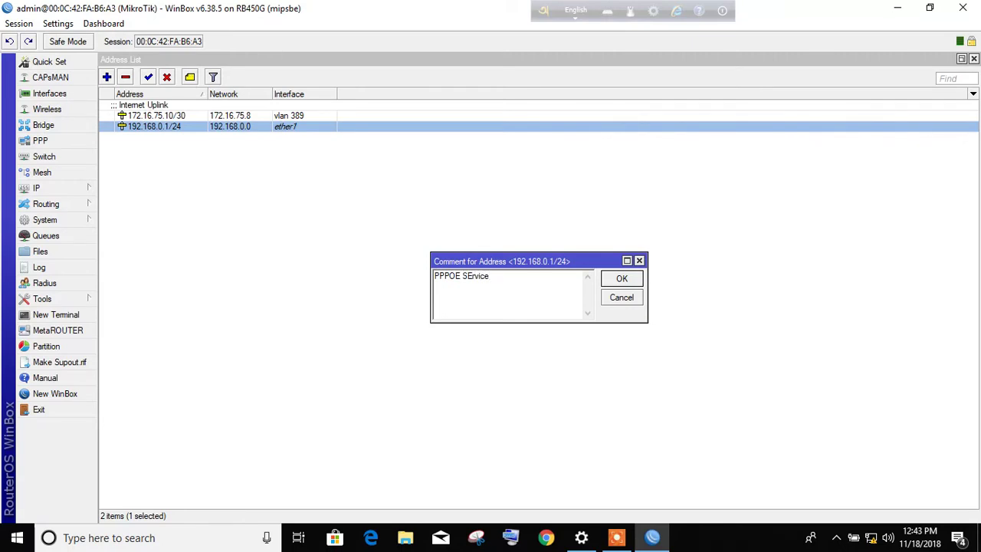
{"action": "key", "text": "BackSpace"}
{"action": "type", "text": "e"}
{"action": "key", "text": "Return"}
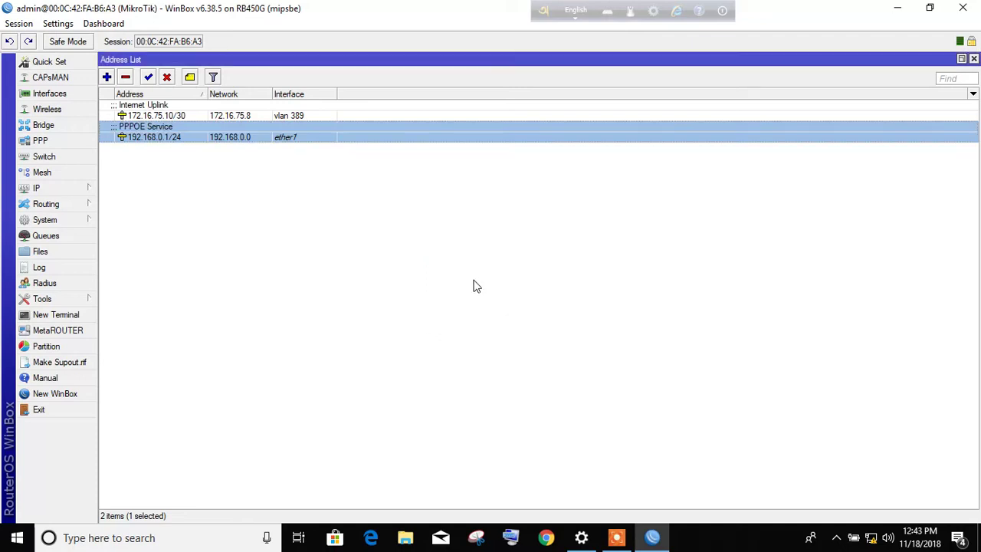
Add a default route for destination 0.0.0.0/0 through gateway 172.16.75.9, and review its saved settings
{"action": "left_click", "coordinate": [81, 190]}
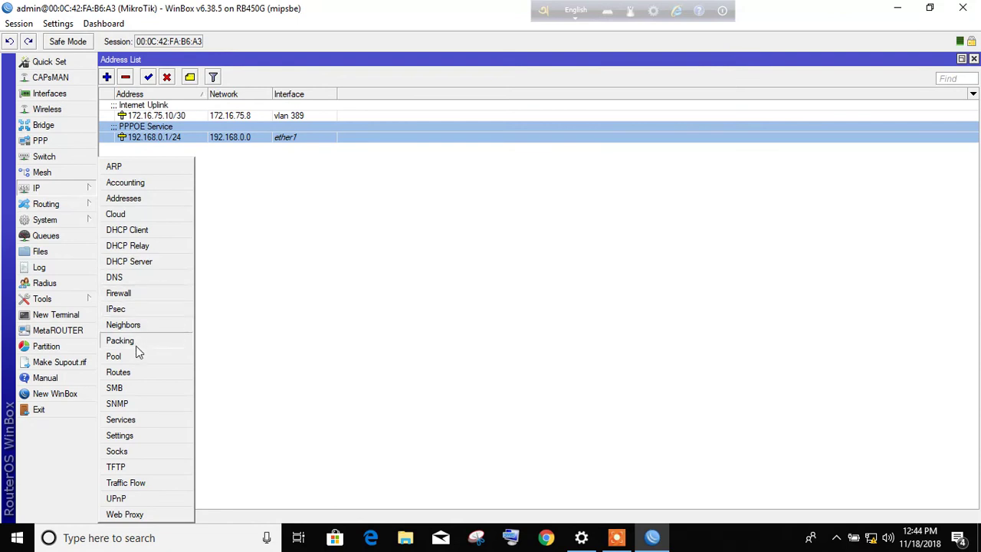
{"action": "left_click", "coordinate": [132, 374]}
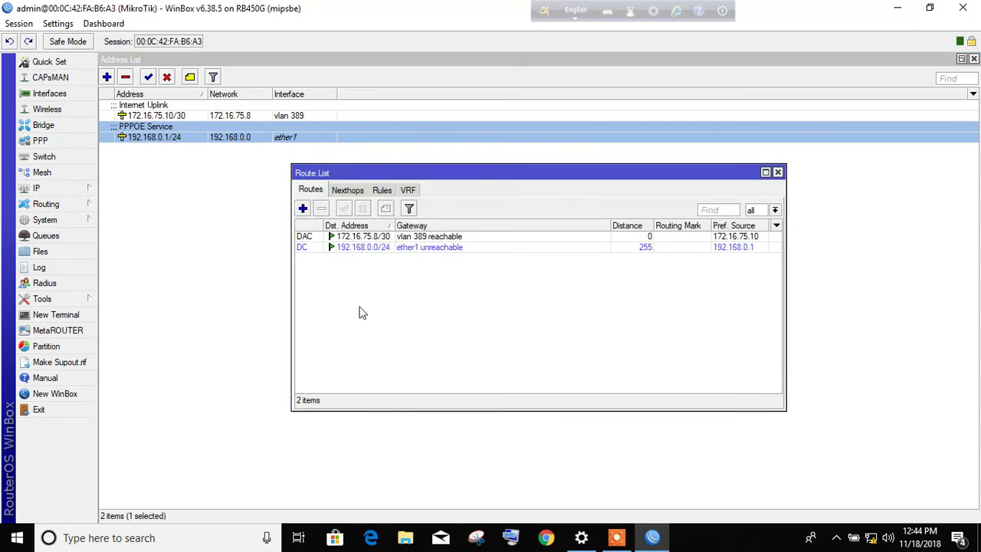
{"action": "left_click", "coordinate": [302, 208]}
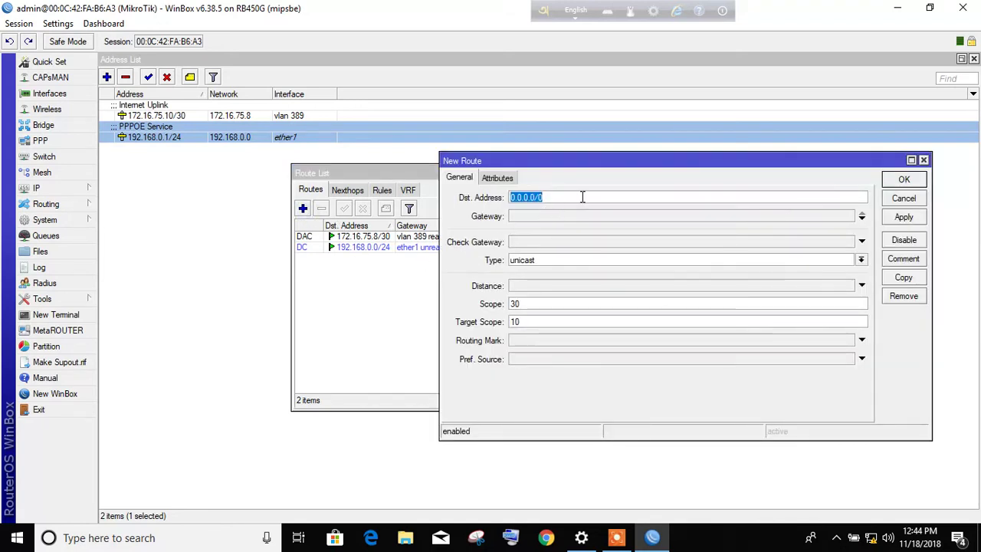
{"action": "left_click", "coordinate": [546, 215]}
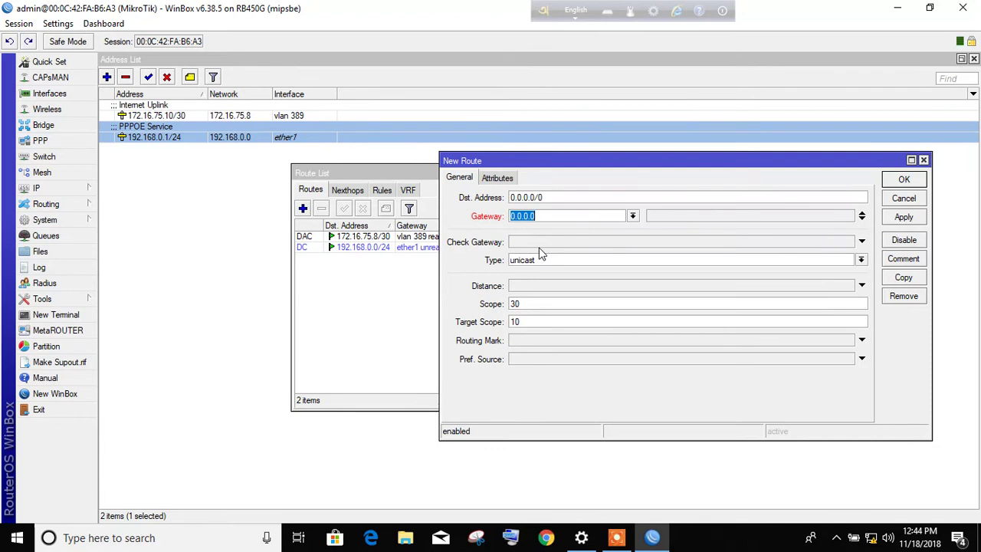
{"action": "type", "text": "172.16.75.9"}
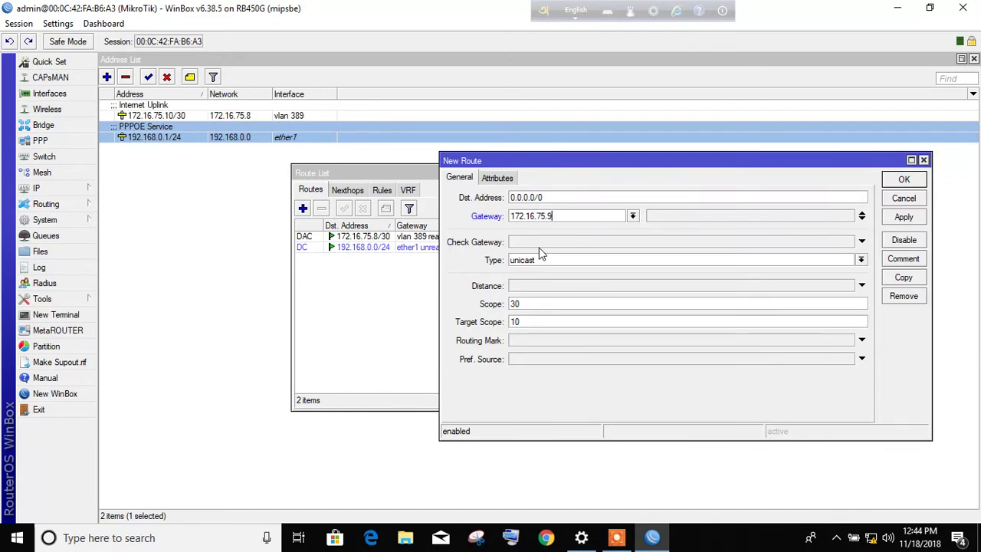
{"action": "left_click", "coordinate": [912, 218]}
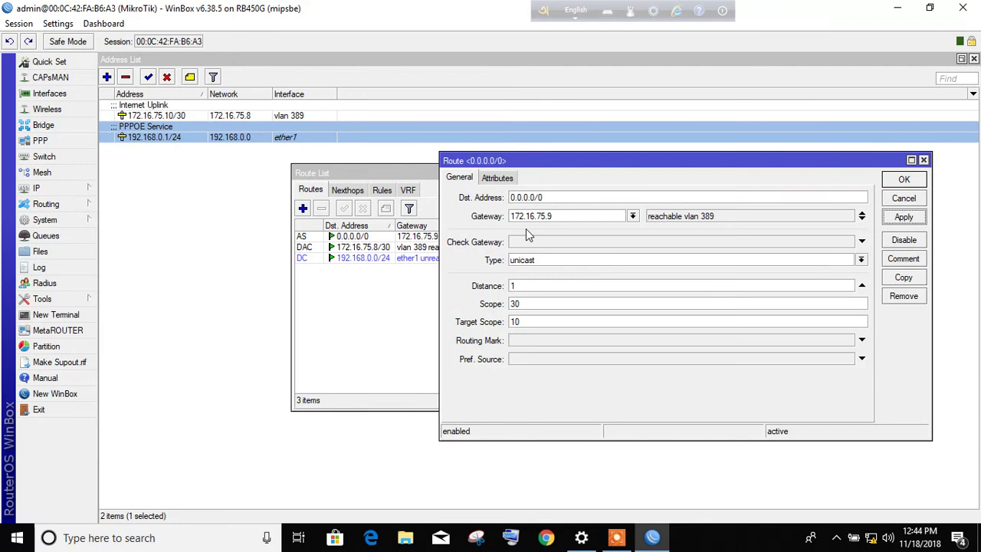
{"action": "left_click", "coordinate": [905, 180]}
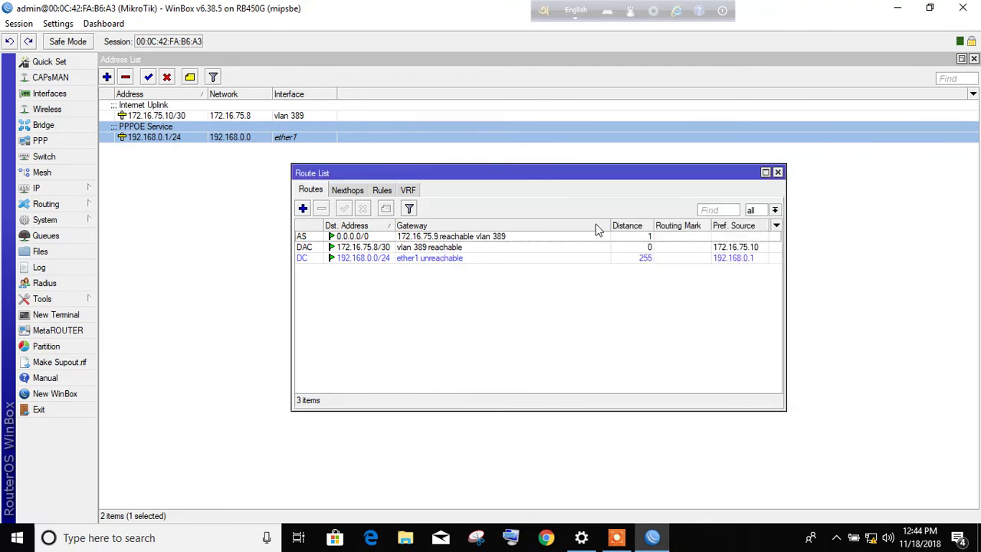
{"action": "left_click", "coordinate": [540, 236]}
{"action": "double_click", "coordinate": [538, 236]}
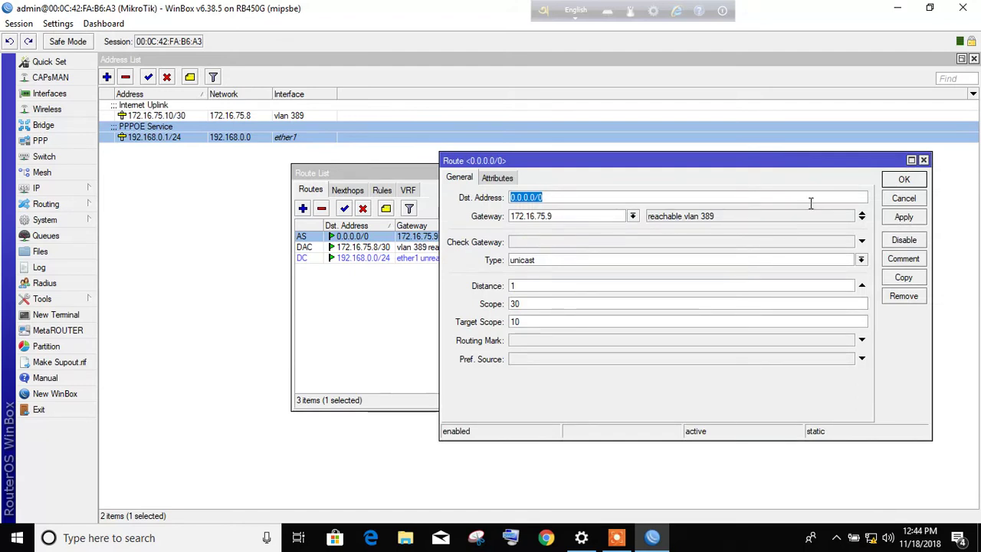
{"action": "left_click", "coordinate": [900, 182]}
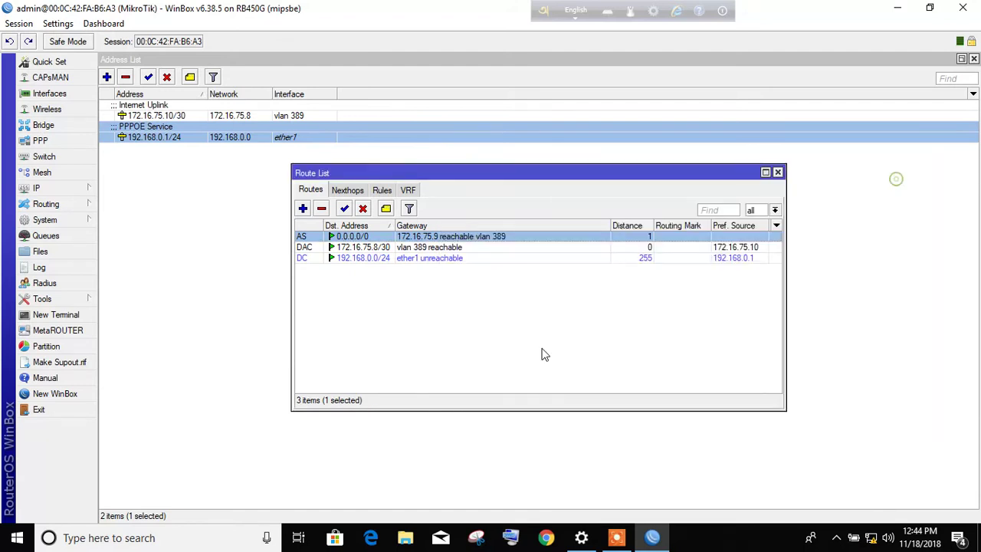
Set the router's DNS server to 8.8.8.8 and save the DNS settings
{"action": "left_click", "coordinate": [777, 172]}
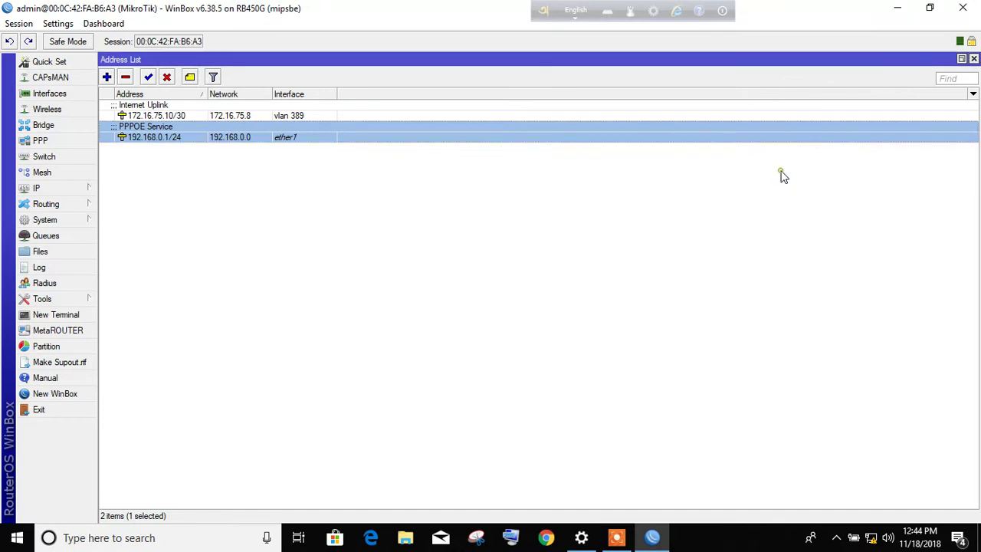
{"action": "left_click", "coordinate": [88, 191]}
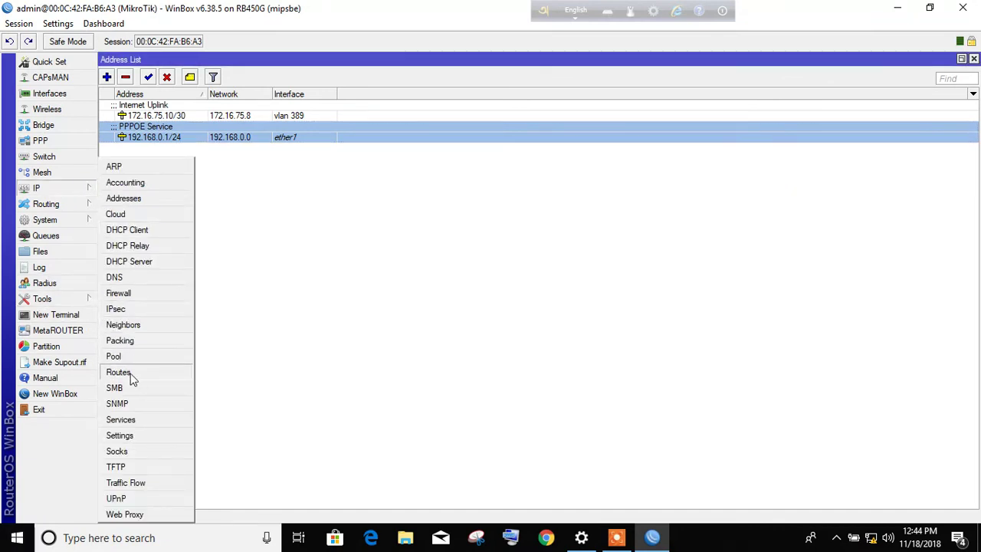
{"action": "left_click", "coordinate": [126, 278]}
{"action": "left_click", "coordinate": [567, 193]}
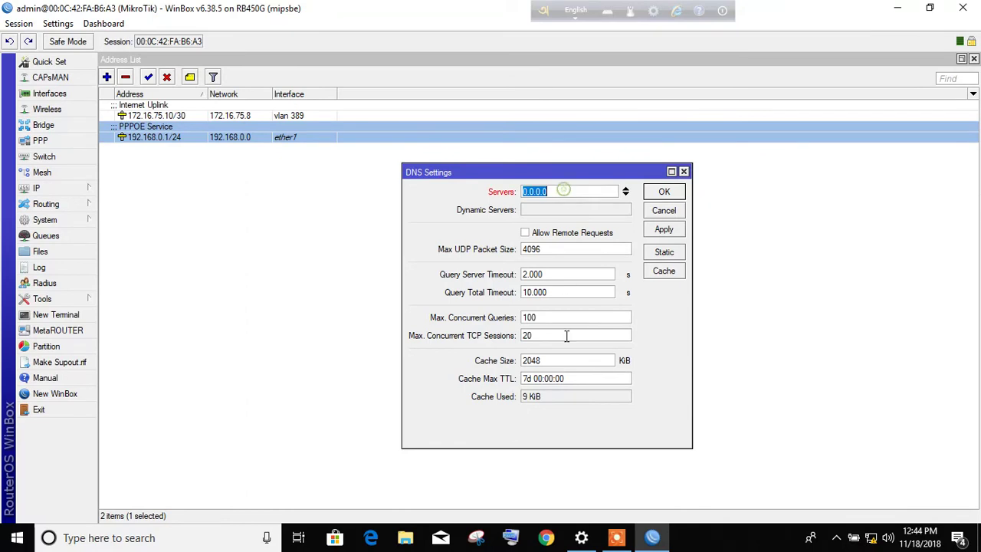
{"action": "type", "text": "8.8.8.8"}
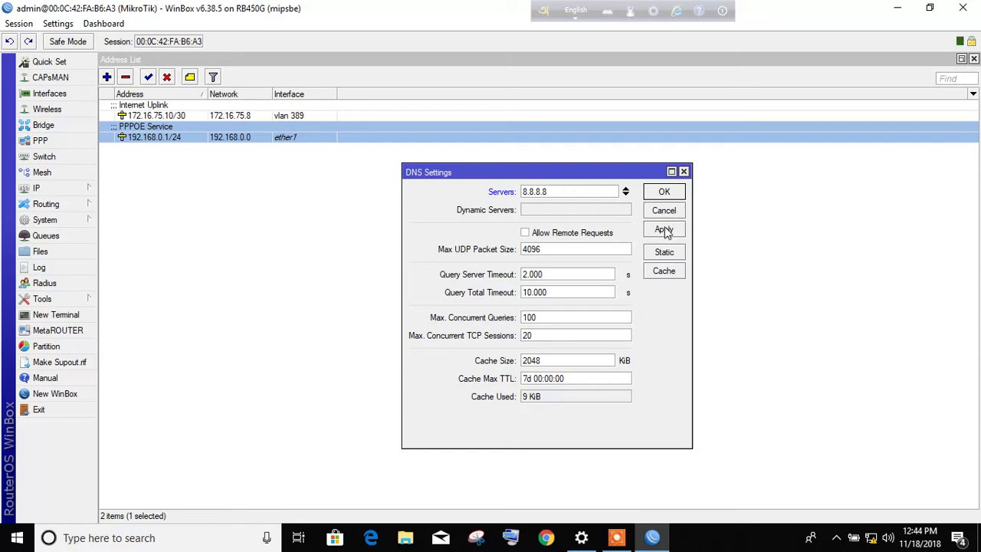
{"action": "left_click", "coordinate": [663, 230]}
{"action": "left_click", "coordinate": [663, 191]}
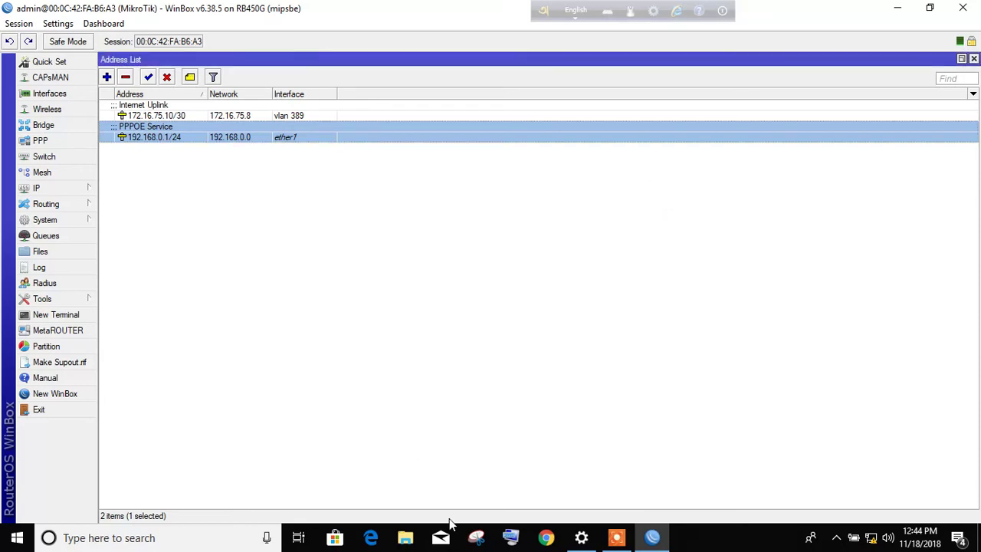
Add a firewall NAT rule on the srcnat chain with the action masquerade and save it
{"action": "left_click", "coordinate": [67, 193]}
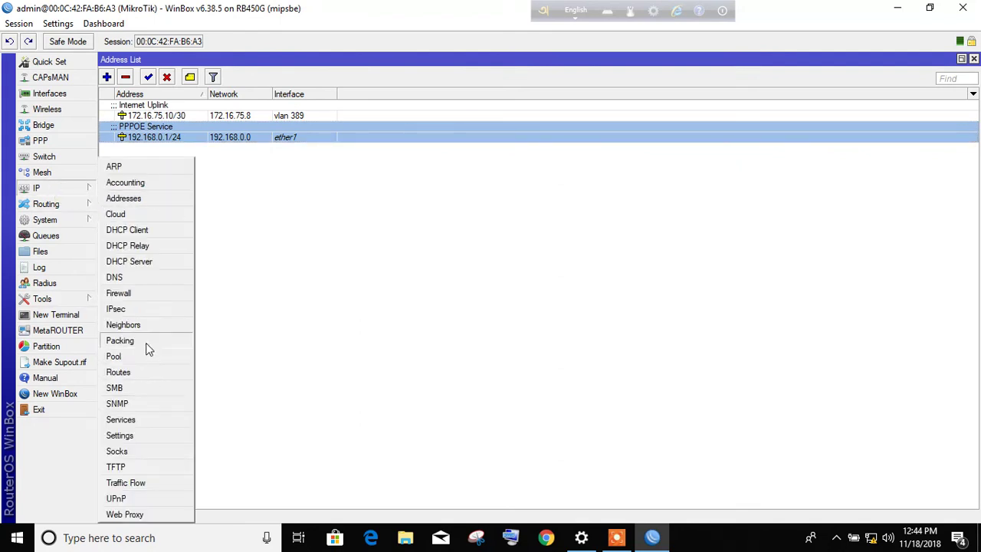
{"action": "left_click", "coordinate": [142, 292]}
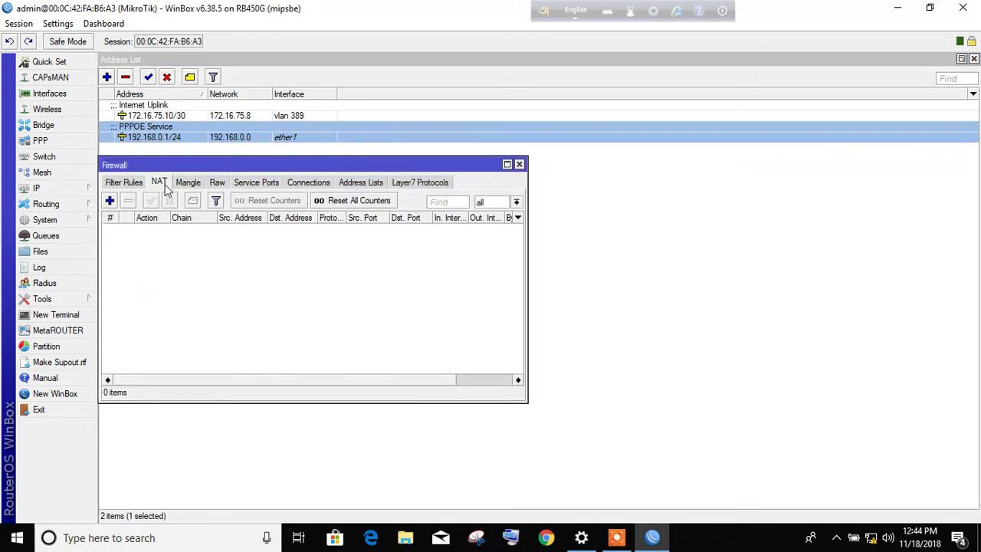
{"action": "left_click", "coordinate": [111, 199]}
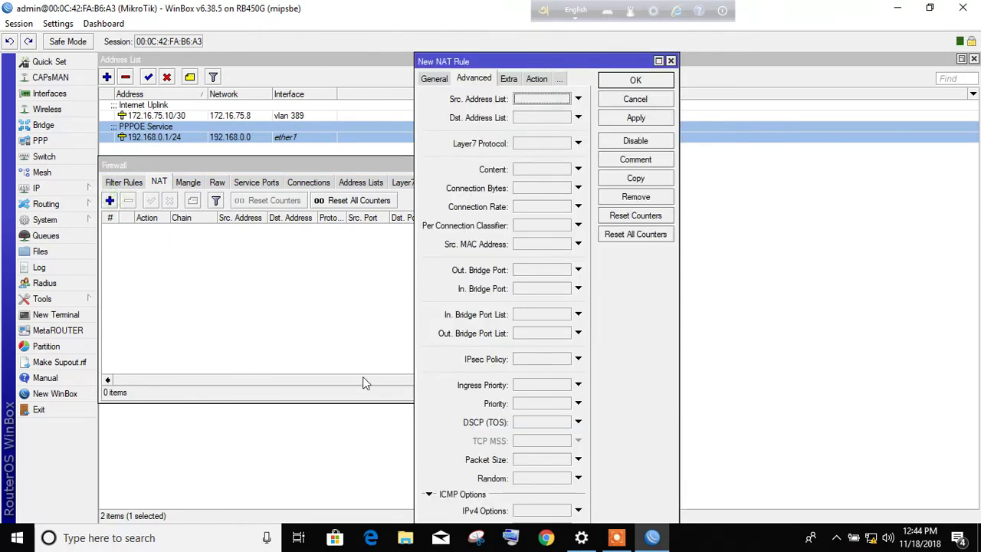
{"action": "left_click", "coordinate": [441, 82]}
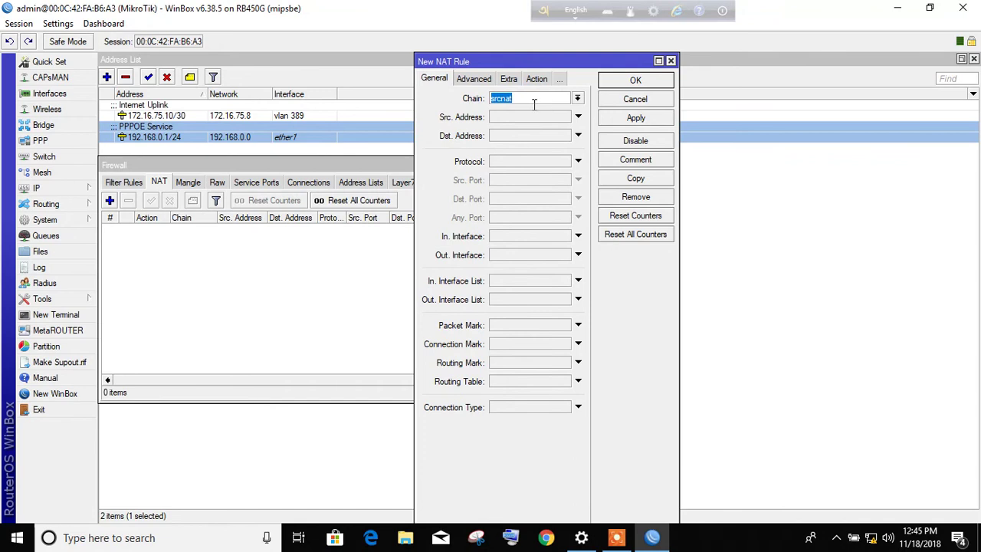
{"action": "left_click", "coordinate": [530, 79]}
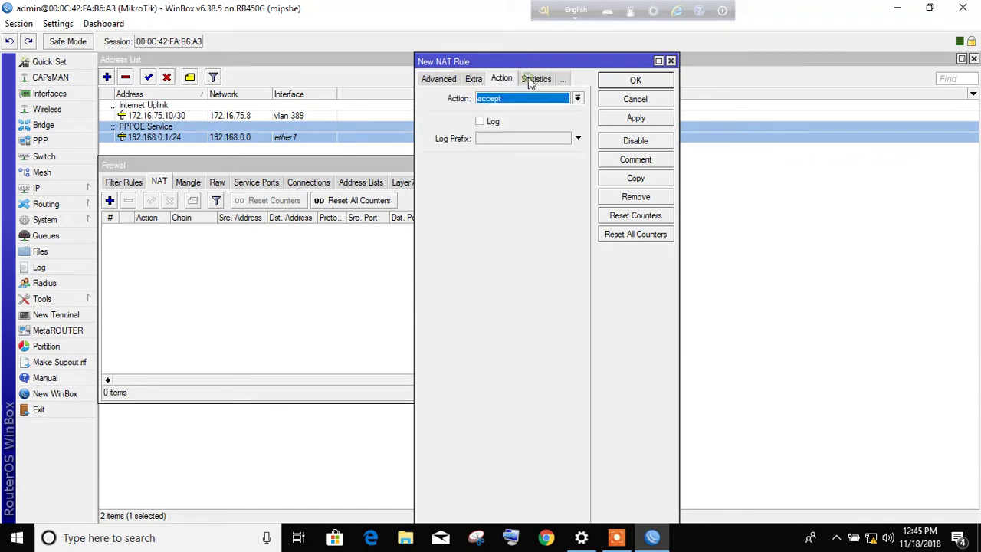
{"action": "left_click", "coordinate": [502, 100]}
{"action": "left_click", "coordinate": [502, 160]}
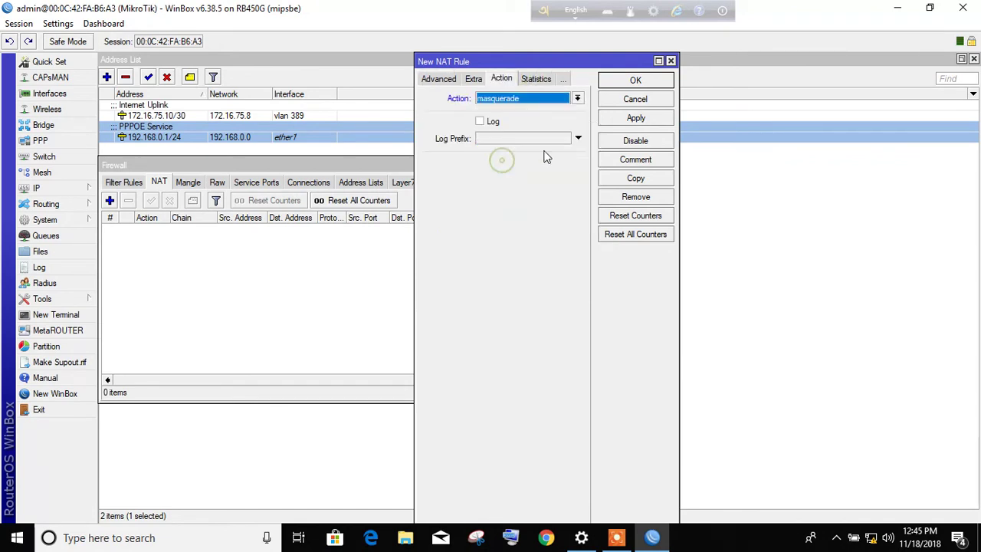
{"action": "left_click", "coordinate": [642, 119]}
{"action": "left_click", "coordinate": [637, 81]}
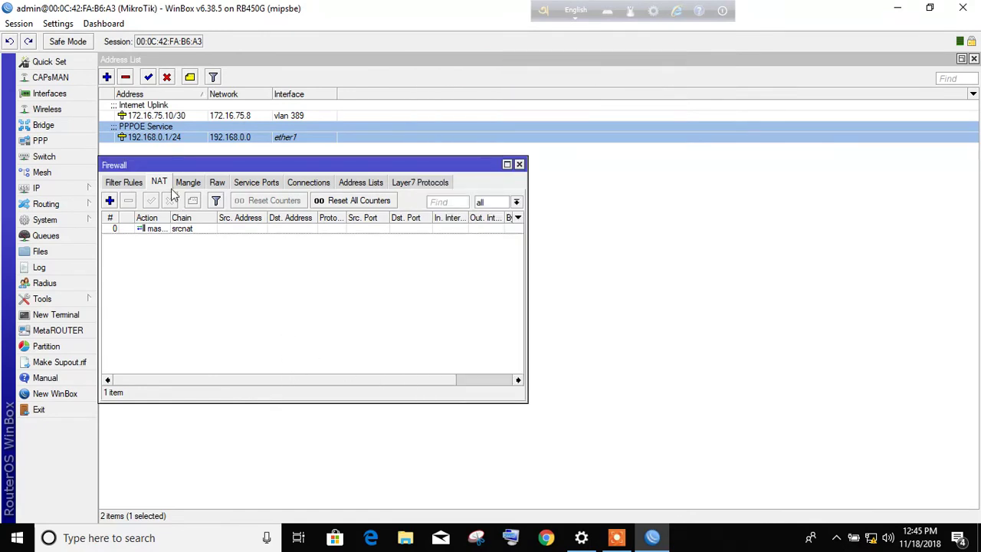
{"action": "left_click", "coordinate": [519, 163]}
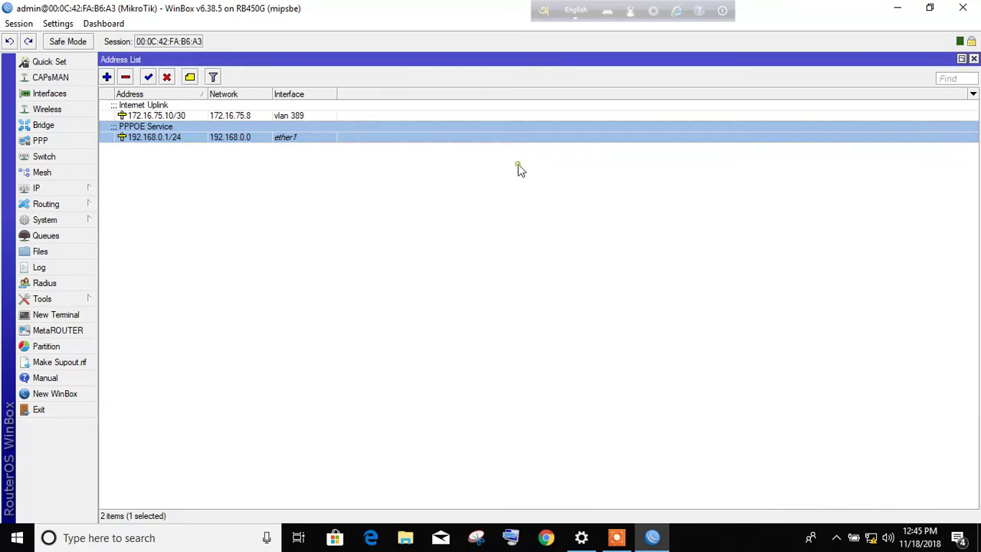
Start a new IP pool and name it PPOE_pool
{"action": "left_click", "coordinate": [87, 187]}
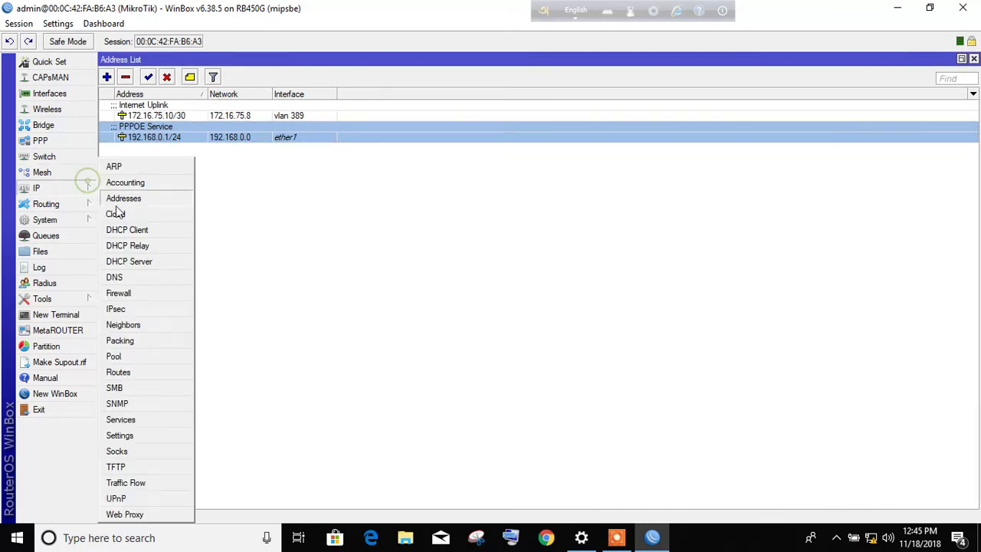
{"action": "left_click", "coordinate": [123, 357]}
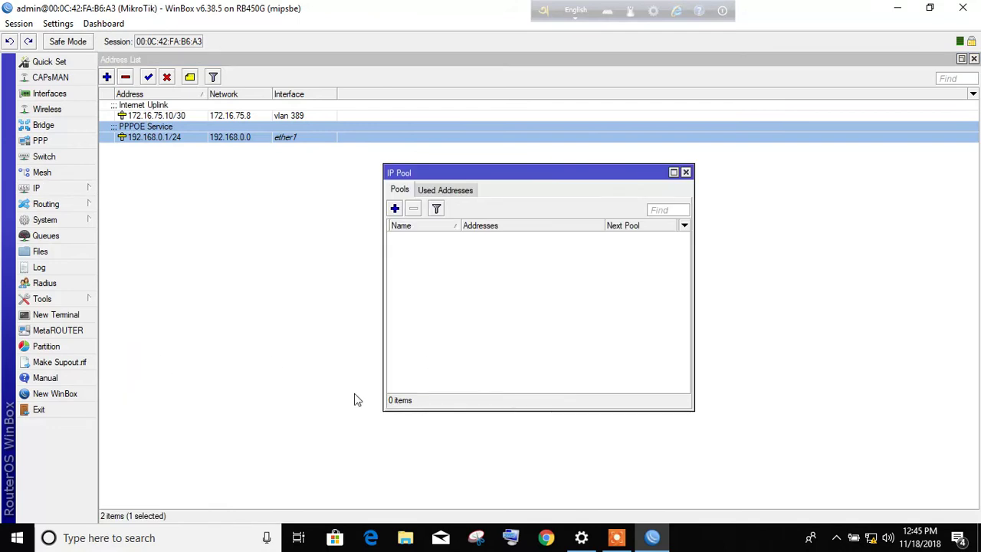
{"action": "left_click", "coordinate": [395, 209]}
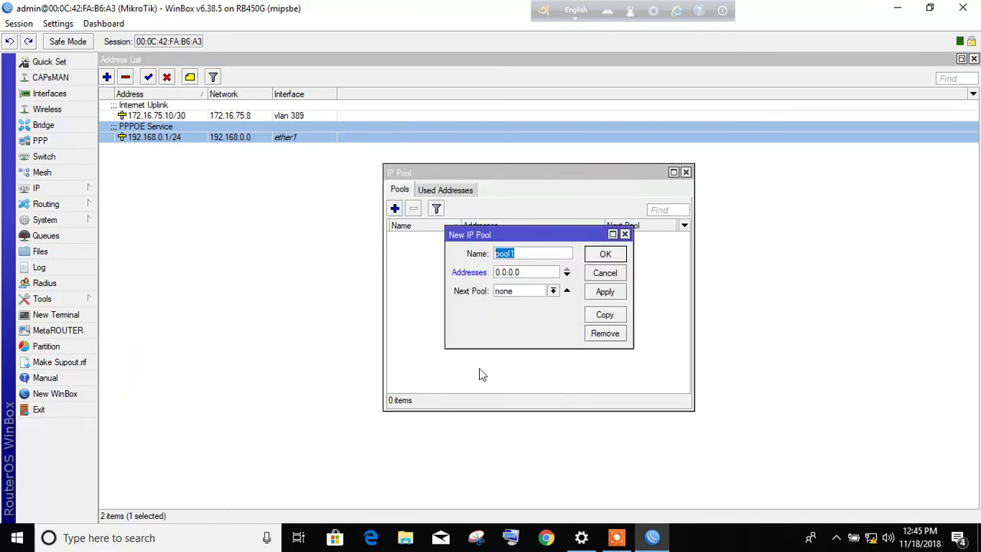
{"action": "key", "text": "Home"}
{"action": "key", "text": "Delete"}
{"action": "type", "text": "PPOE"}
{"action": "key", "text": "End"}
{"action": "key", "text": "BackSpace"}
{"action": "key", "text": "Left"}
{"action": "key", "text": "Left"}
{"action": "key", "text": "Left"}
{"action": "key", "text": "Left"}
{"action": "key", "text": "BackSpace"}
{"action": "type", "text": "_"}
{"action": "double_click", "coordinate": [524, 276]}
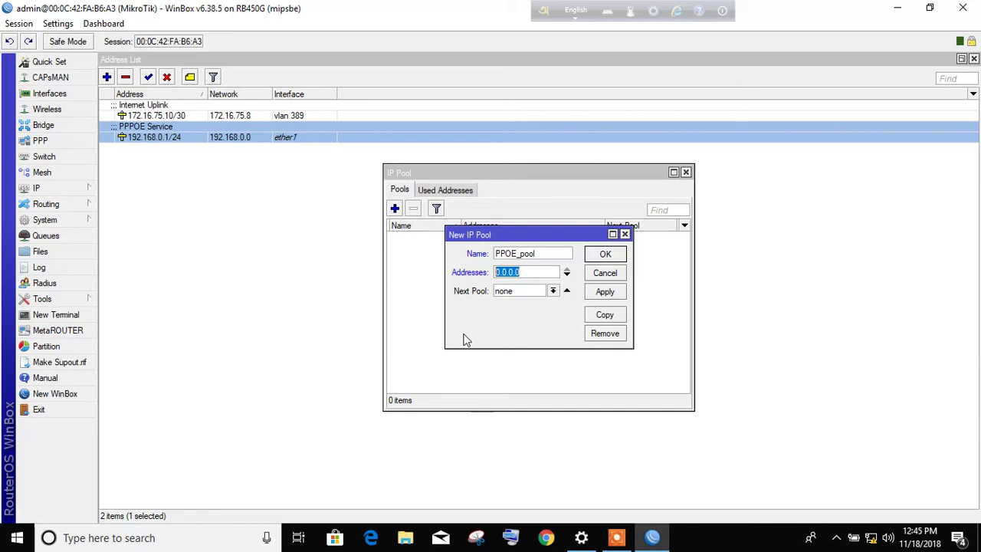
{"action": "left_click", "coordinate": [617, 537]}
{"action": "left_click", "coordinate": [519, 515]}
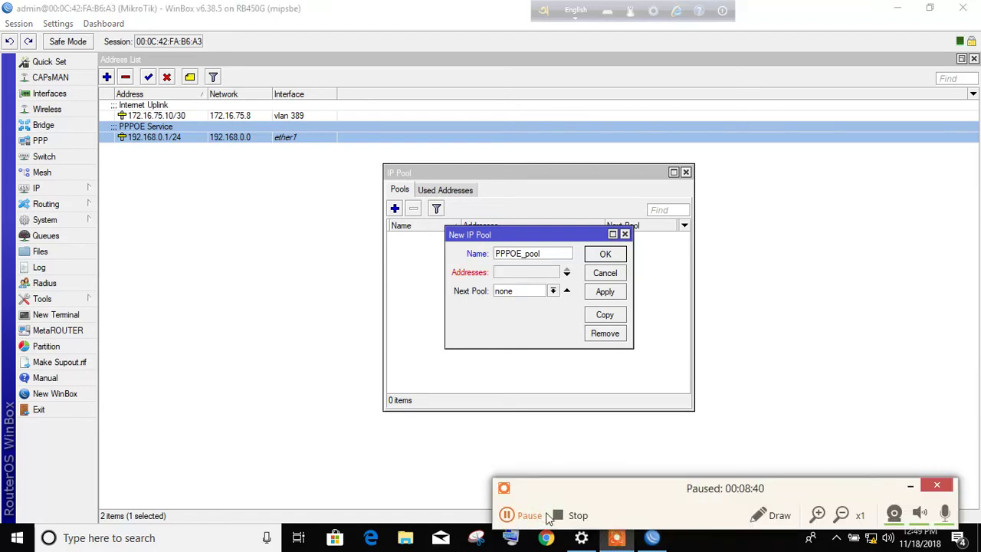
Give the new IP pool the address range 192.168.0.2-192.168.0.254 and save it
{"action": "left_click", "coordinate": [529, 276]}
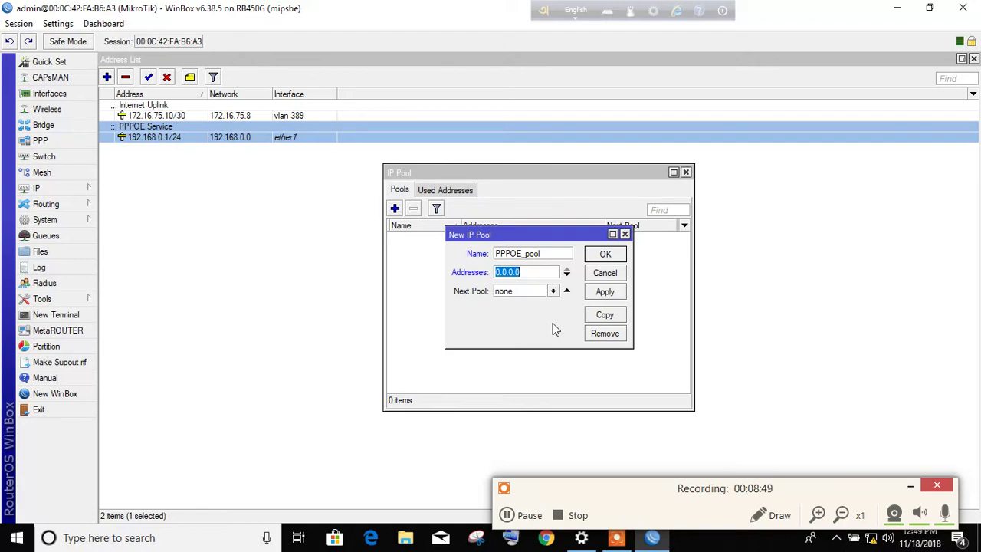
{"action": "type", "text": "192.168.0.2-192.168."}
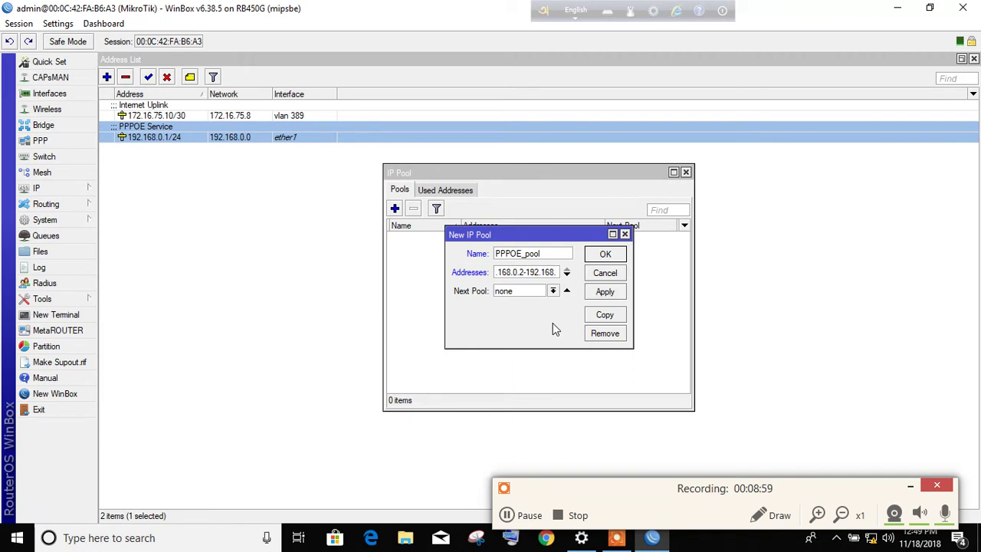
{"action": "type", "text": "0"}
{"action": "type", "text": "2"}
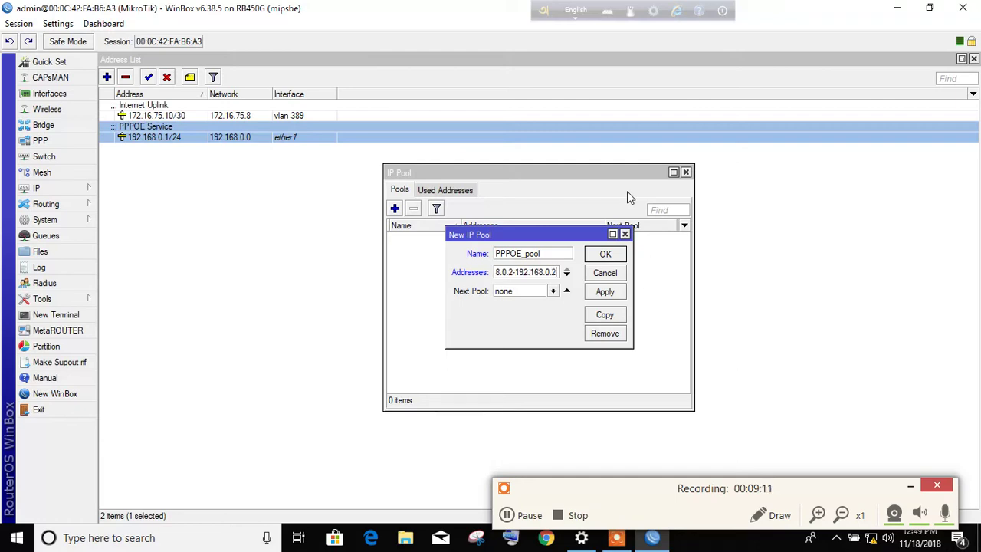
{"action": "type", "text": "54"}
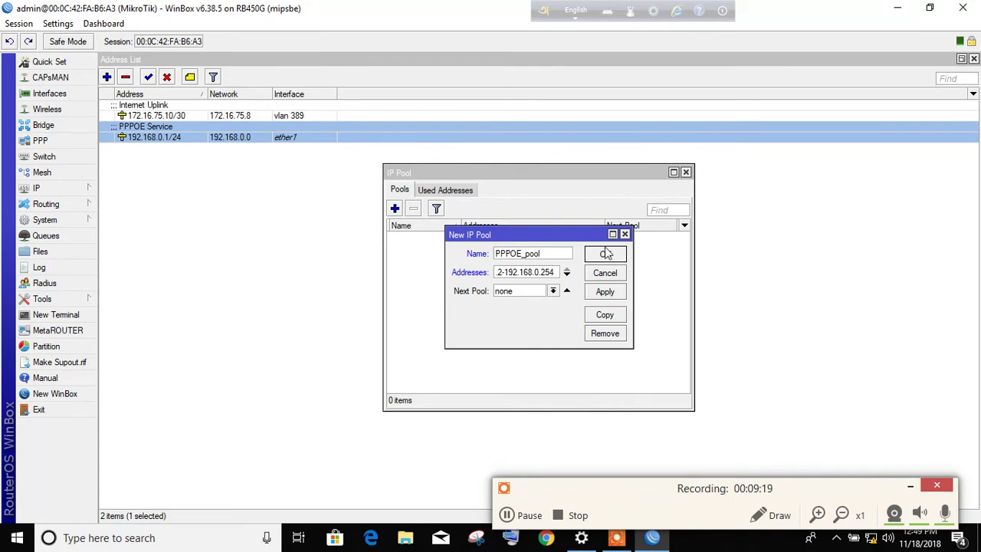
{"action": "left_click", "coordinate": [613, 294]}
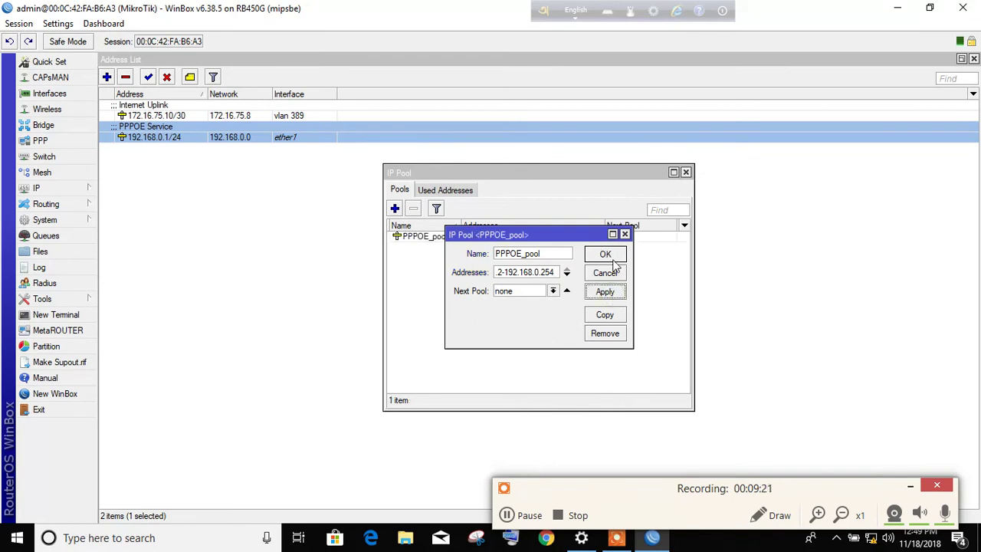
{"action": "left_click", "coordinate": [613, 258]}
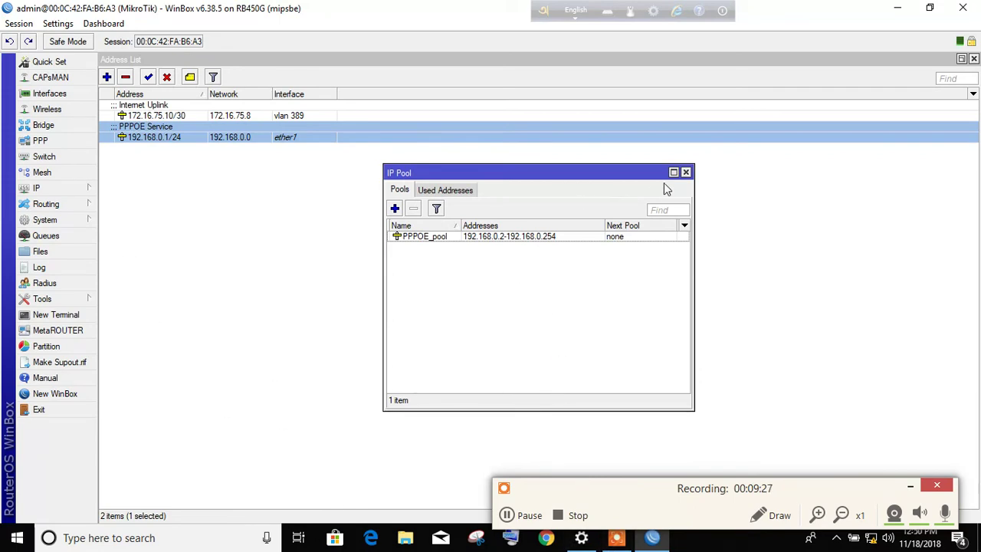
{"action": "left_click", "coordinate": [685, 171]}
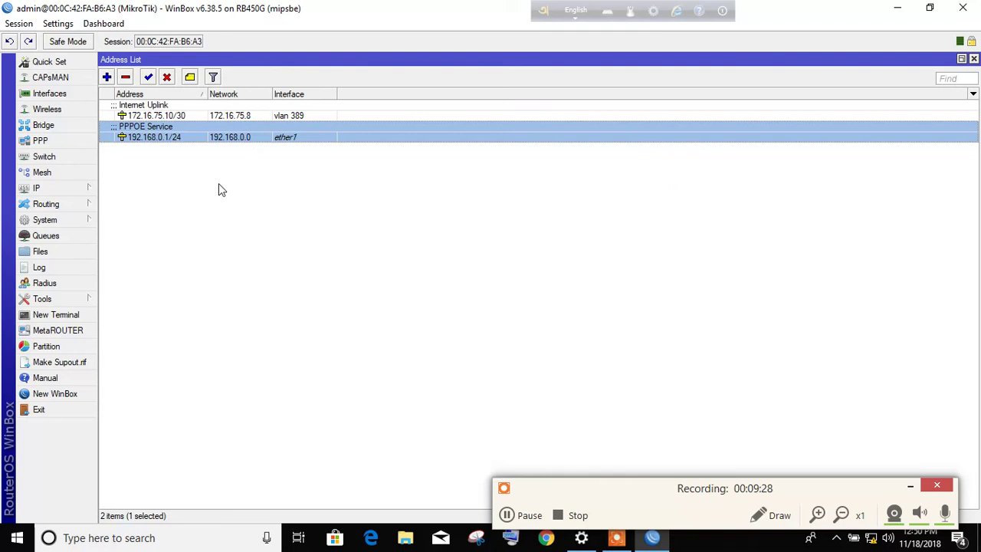
Add a PPPoE Server Binding interface in the PPP settings with its default values and save it
{"action": "left_click", "coordinate": [48, 142]}
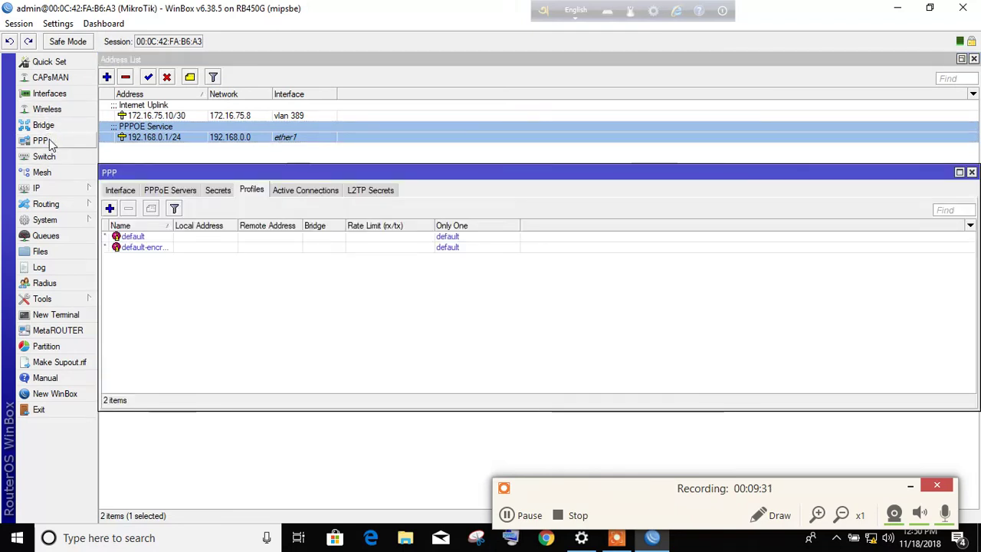
{"action": "left_click", "coordinate": [120, 190]}
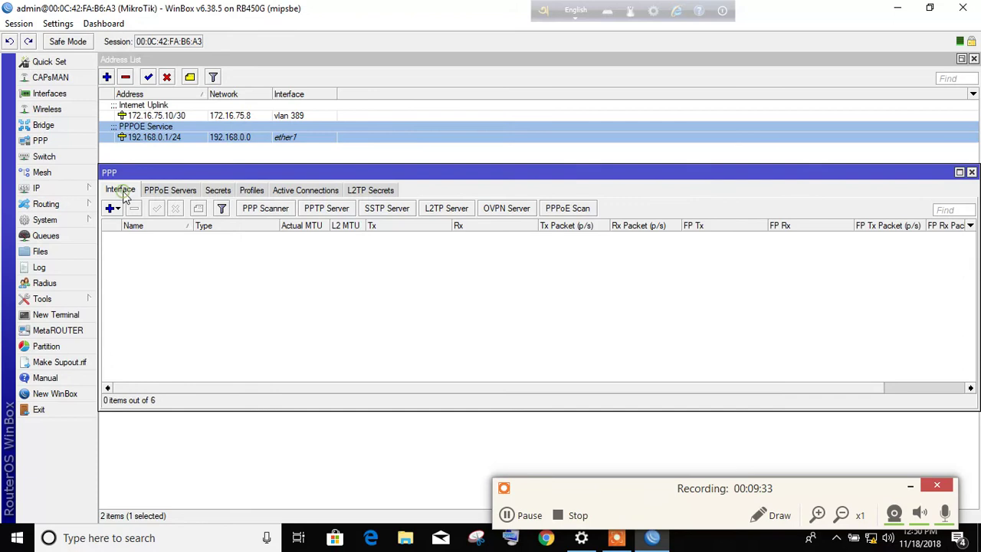
{"action": "left_click", "coordinate": [110, 208]}
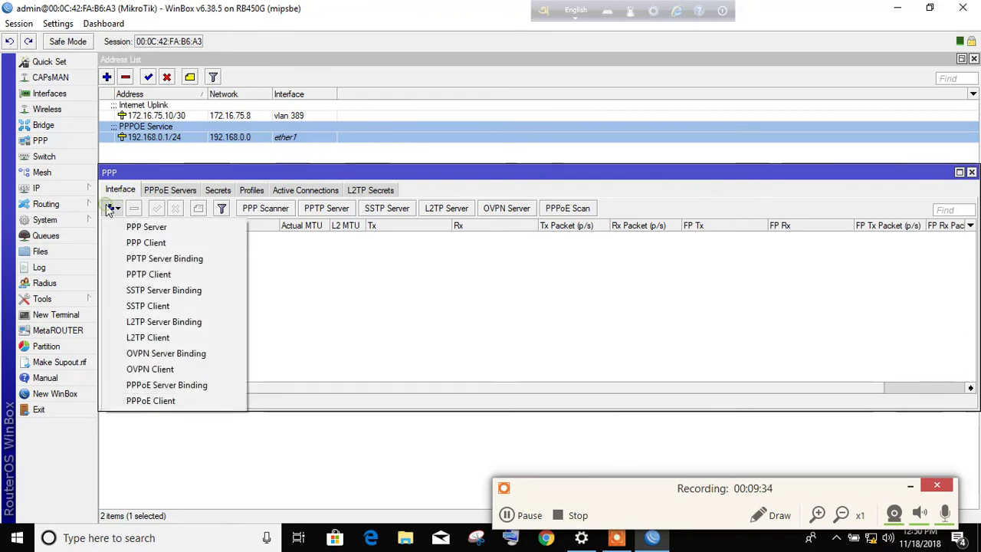
{"action": "left_click", "coordinate": [201, 387]}
{"action": "left_click", "coordinate": [412, 143]}
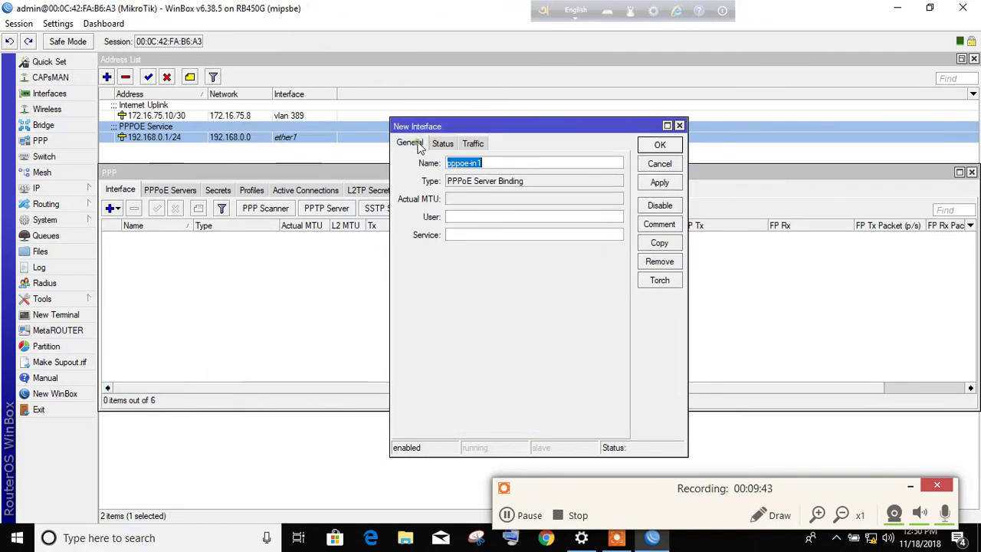
{"action": "left_click", "coordinate": [645, 184]}
{"action": "left_click", "coordinate": [659, 146]}
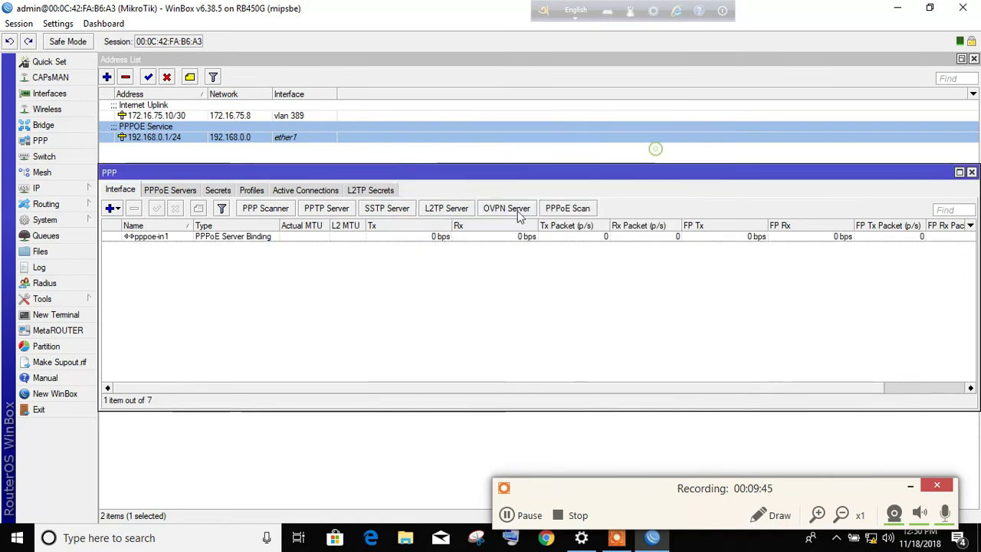
Start a new PPPoE server service named PPPOE service on the ether1 interface
{"action": "left_click", "coordinate": [177, 191]}
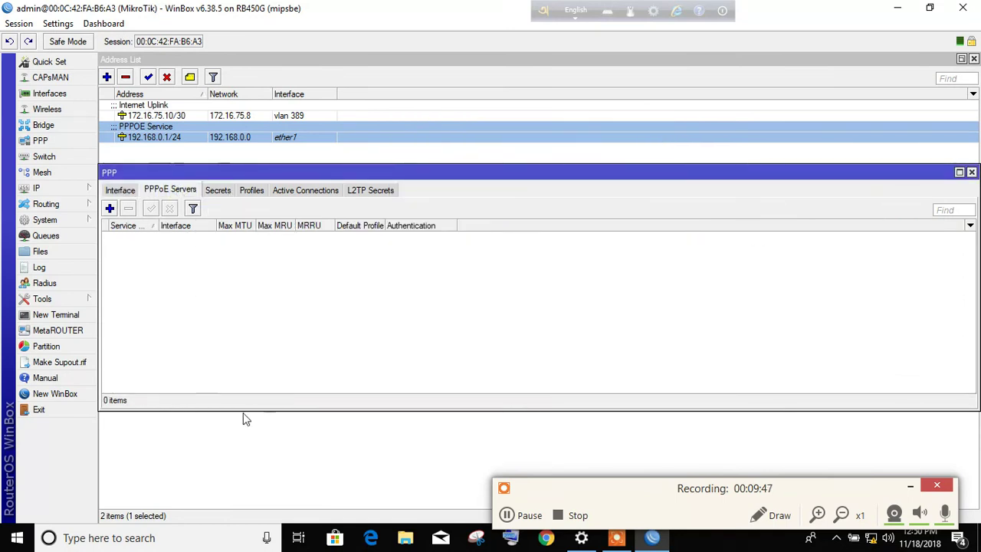
{"action": "left_click", "coordinate": [110, 208]}
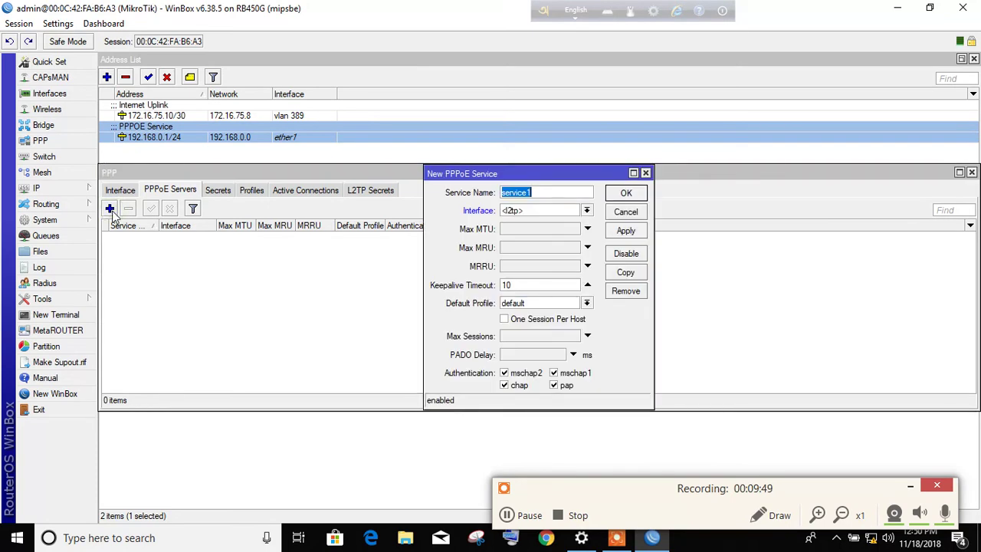
{"action": "left_click", "coordinate": [549, 195]}
{"action": "type", "text": "PPPO"}
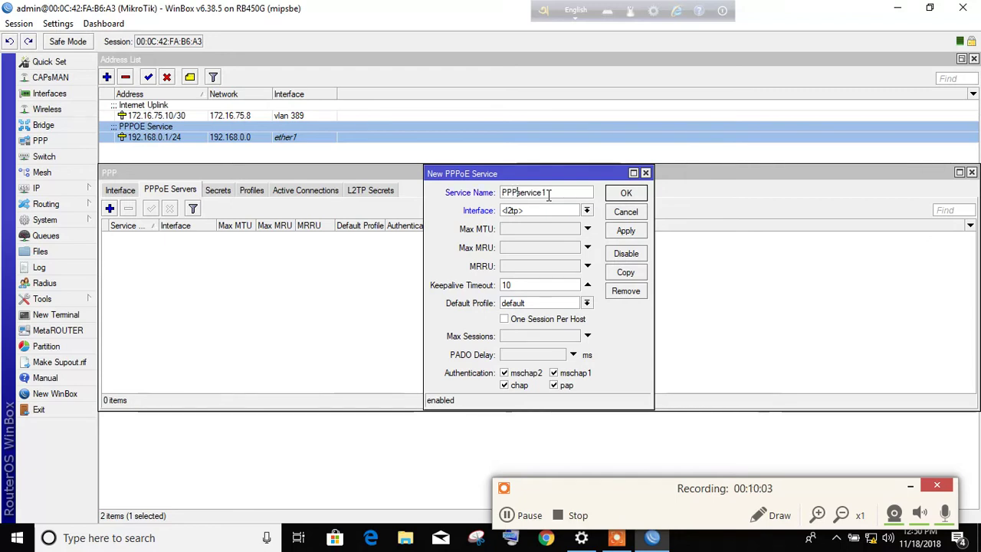
{"action": "type", "text": "E"}
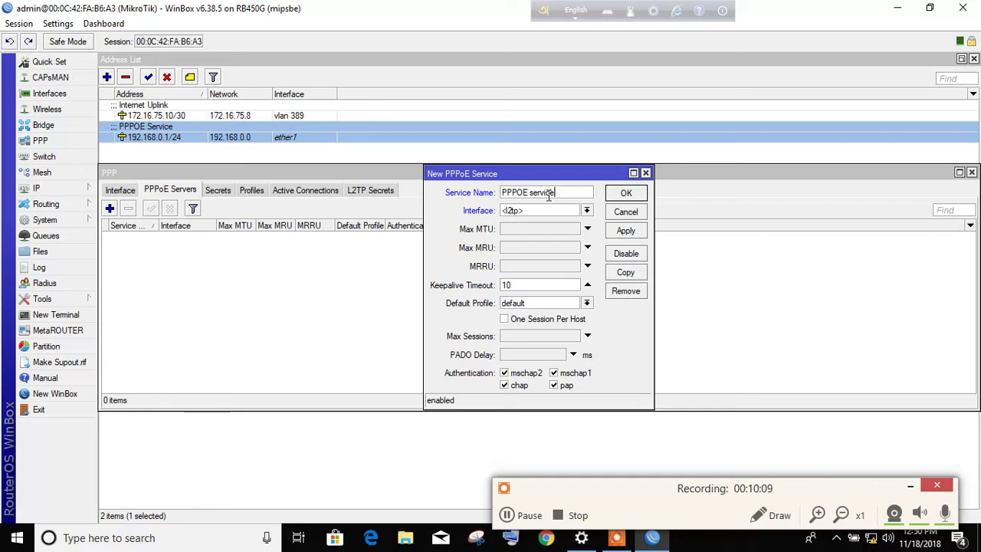
{"action": "left_click", "coordinate": [586, 211]}
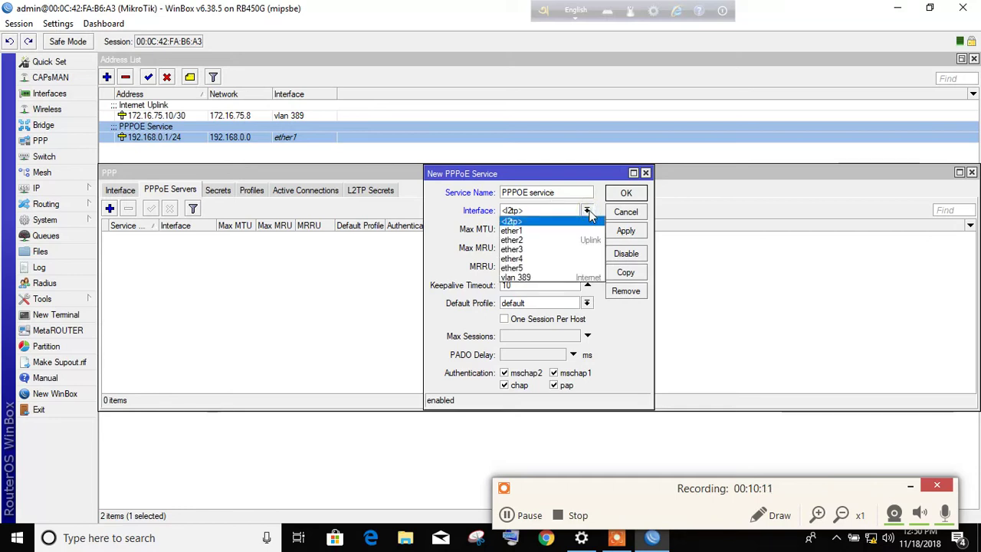
{"action": "left_click", "coordinate": [573, 230]}
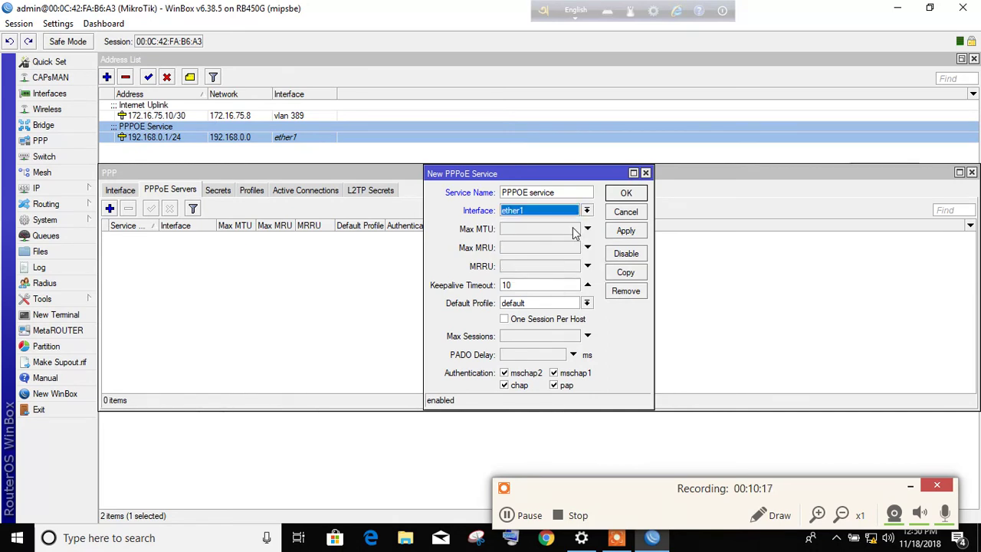
Enable One Session Per Host for the PPPoE service, leave only pap authentication allowed, and save it
{"action": "left_click", "coordinate": [504, 321]}
{"action": "left_click", "coordinate": [553, 373]}
{"action": "left_click", "coordinate": [505, 373]}
{"action": "left_click", "coordinate": [504, 385]}
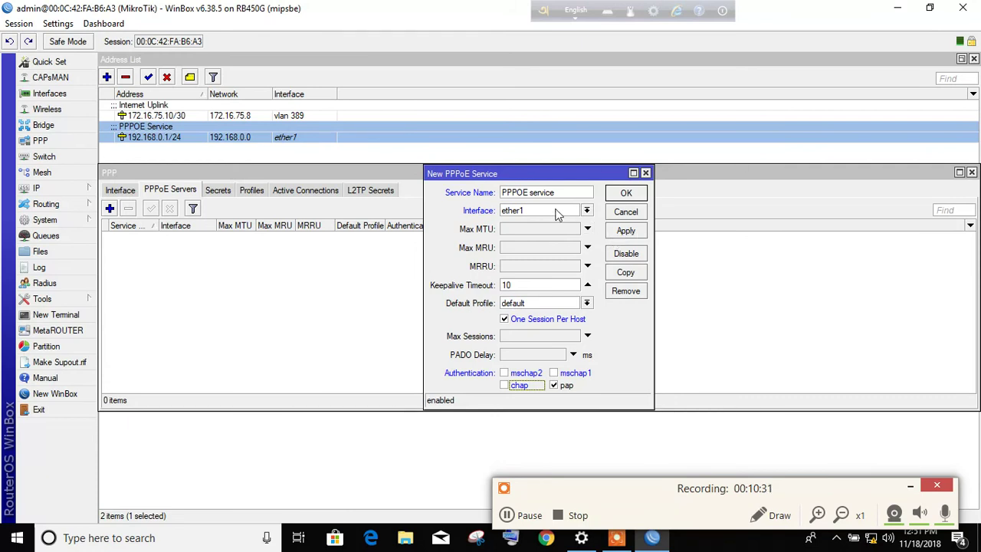
{"action": "left_click", "coordinate": [626, 231]}
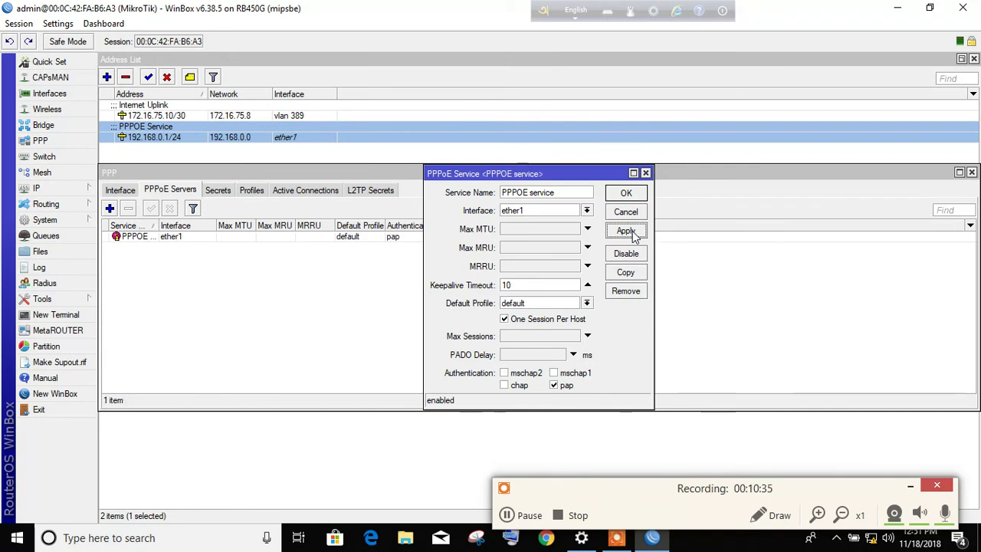
{"action": "left_click", "coordinate": [626, 193]}
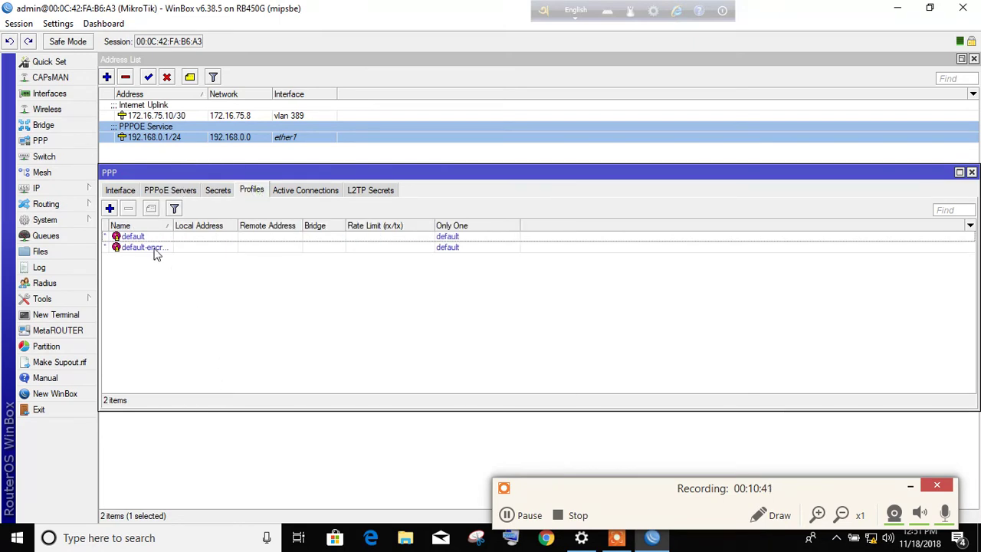
Start a new PPP profile named PACK-1 with the local address 192.168.0.1
{"action": "left_click", "coordinate": [110, 208]}
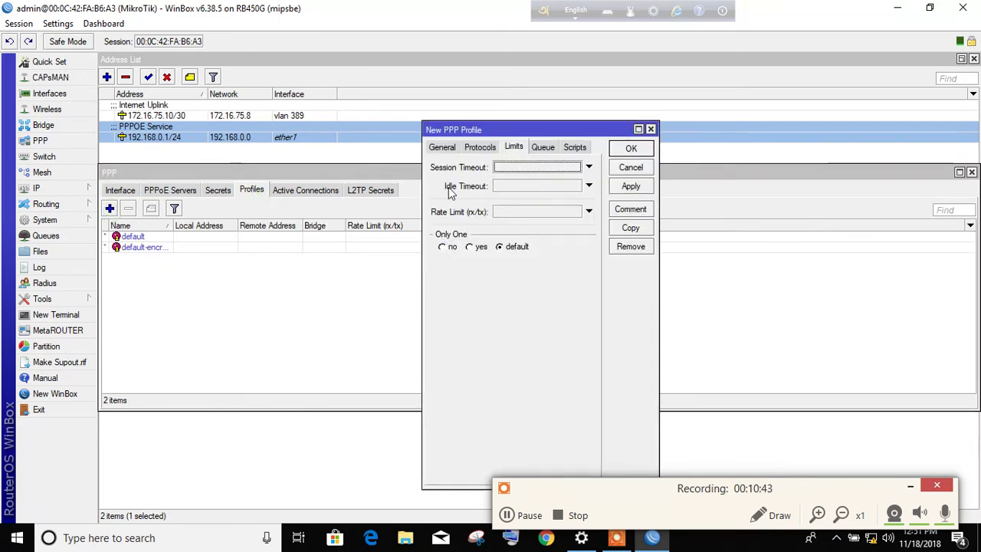
{"action": "left_click", "coordinate": [448, 149]}
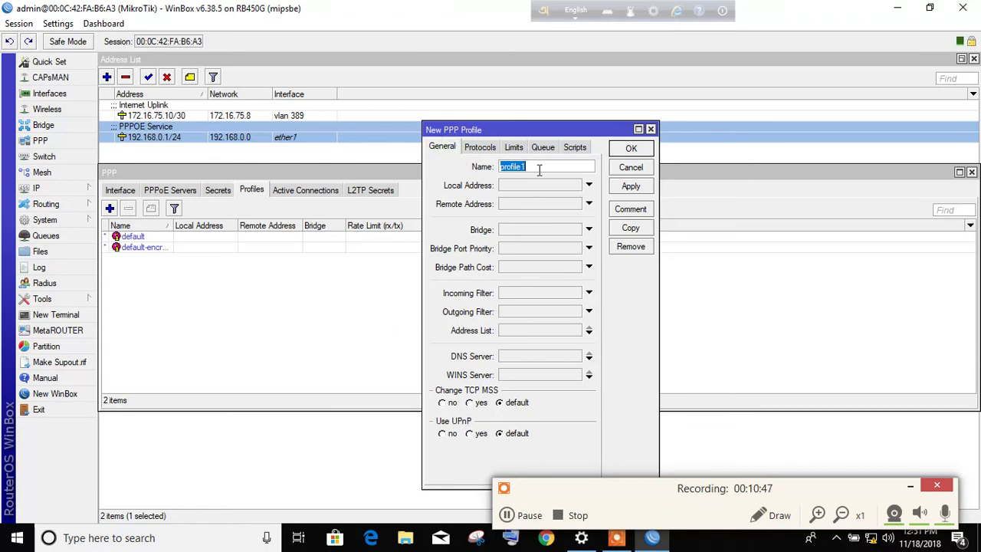
{"action": "type", "text": "PACK-1"}
{"action": "left_click", "coordinate": [524, 188]}
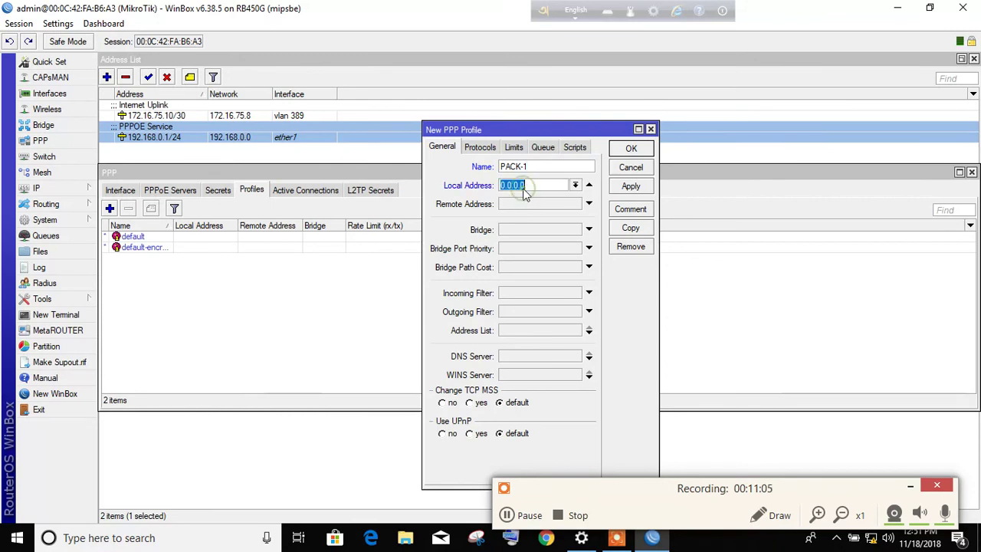
{"action": "type", "text": "192.168."}
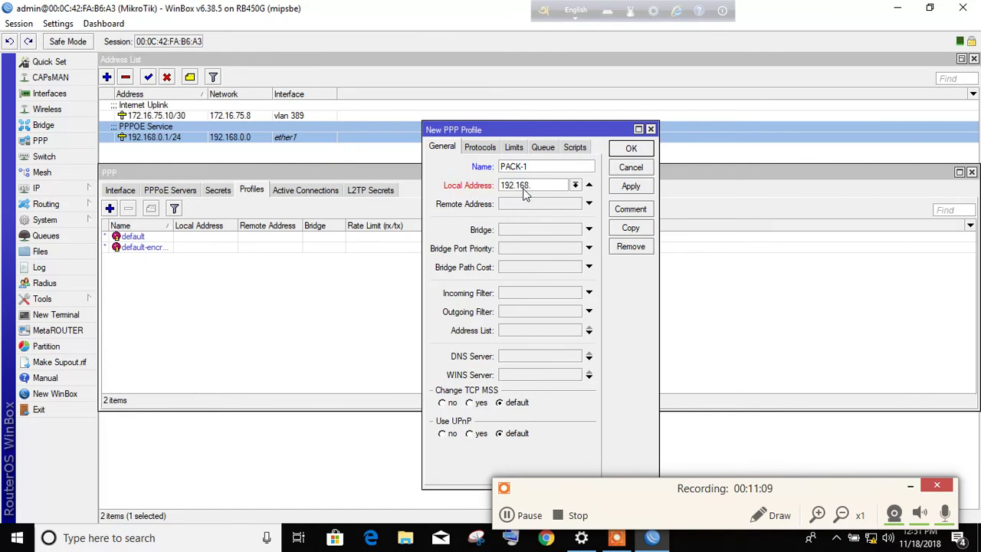
{"action": "type", "text": "0.1"}
Set the PACK-1 profile's remote address to PPPOE_pool and its DNS server to 8.8.8.8, and apply the profile
{"action": "left_click", "coordinate": [514, 205]}
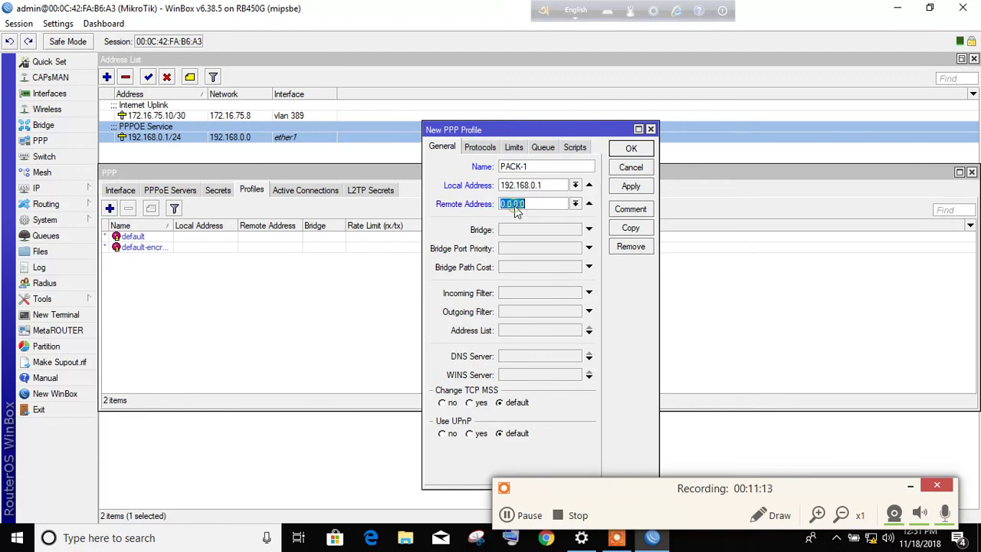
{"action": "left_click", "coordinate": [574, 204]}
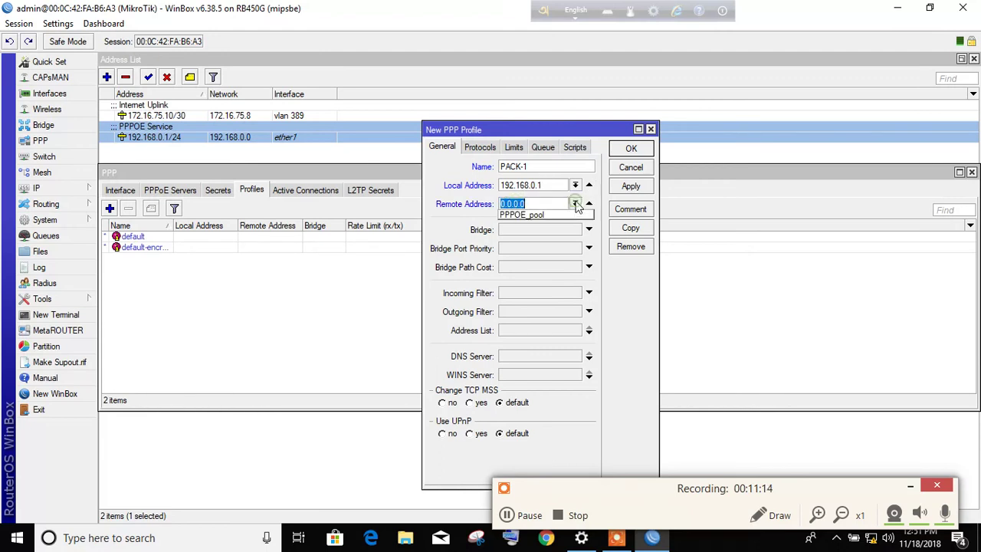
{"action": "left_click", "coordinate": [546, 214]}
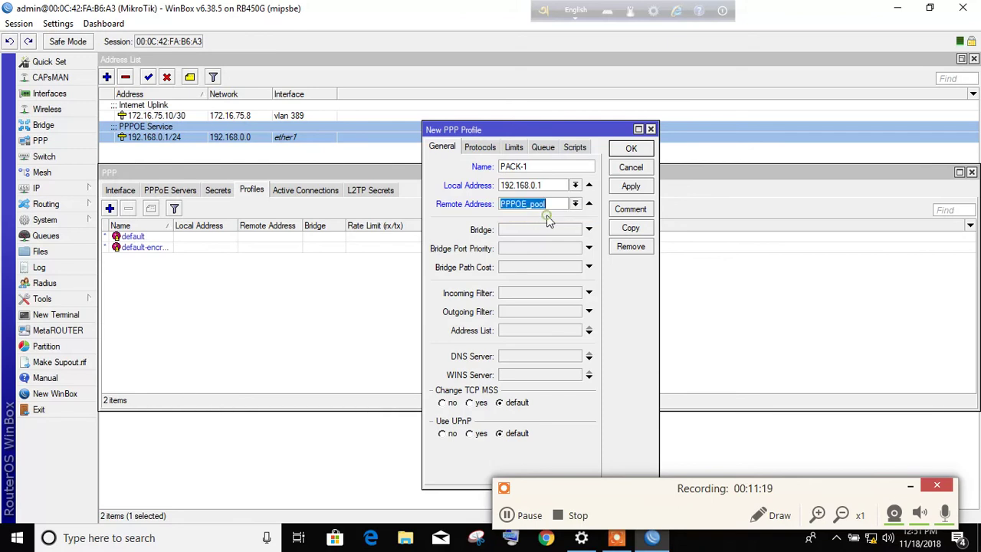
{"action": "left_click", "coordinate": [502, 355]}
{"action": "type", "text": "8.8.8.8"}
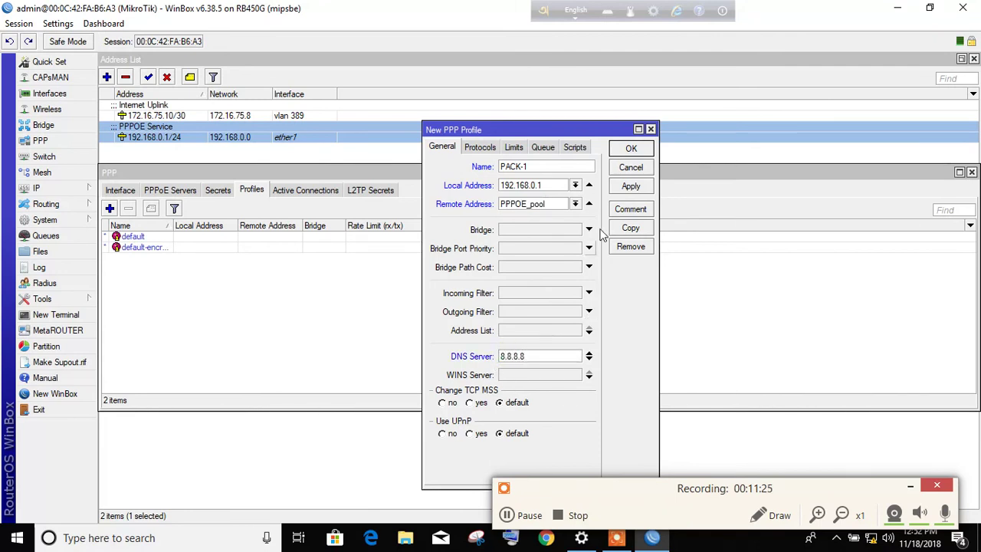
{"action": "left_click", "coordinate": [639, 188]}
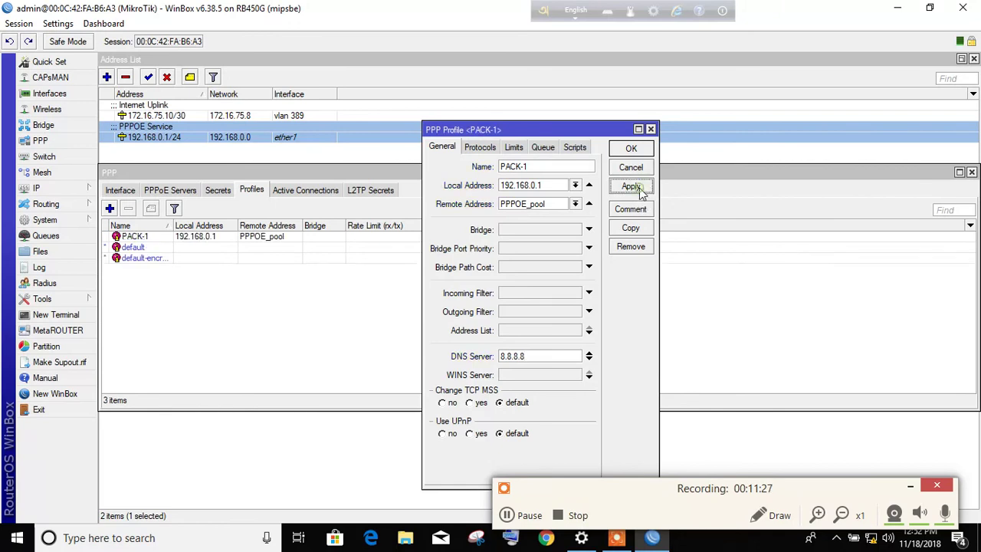
Set the PACK-1 profile's rx/tx rate limit to 1024000/1024000 and save the profile
{"action": "left_click", "coordinate": [511, 150]}
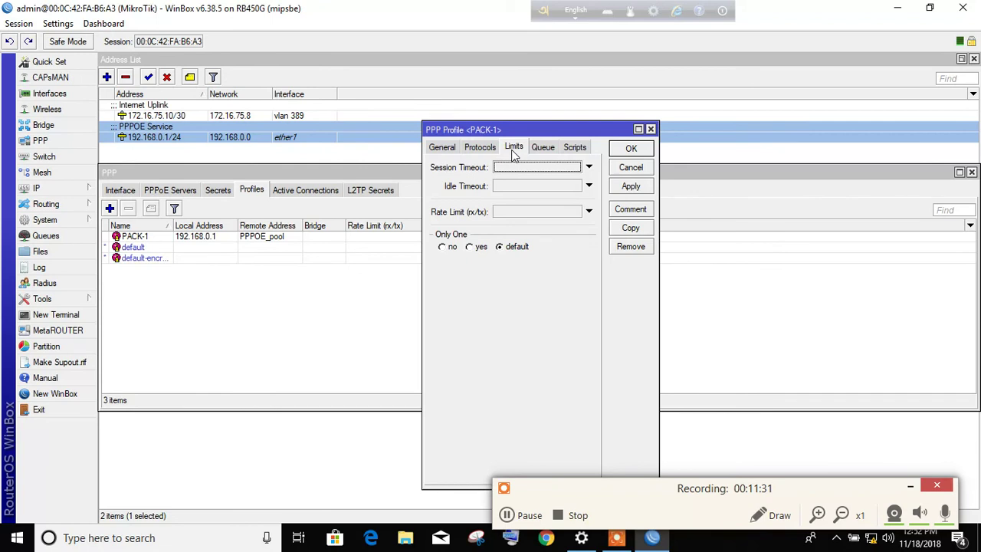
{"action": "left_click", "coordinate": [504, 213]}
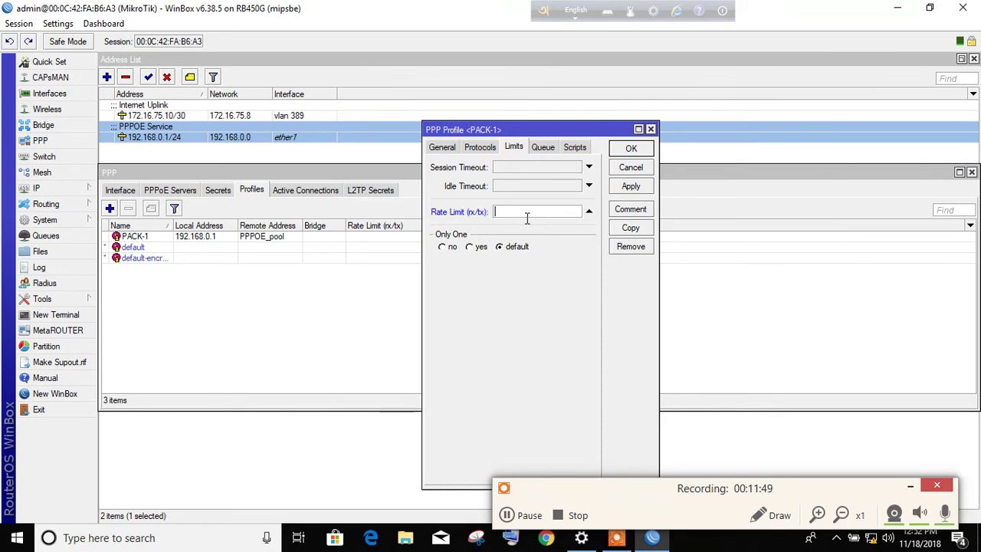
{"action": "type", "text": "1024000/1024000"}
{"action": "left_click", "coordinate": [633, 190]}
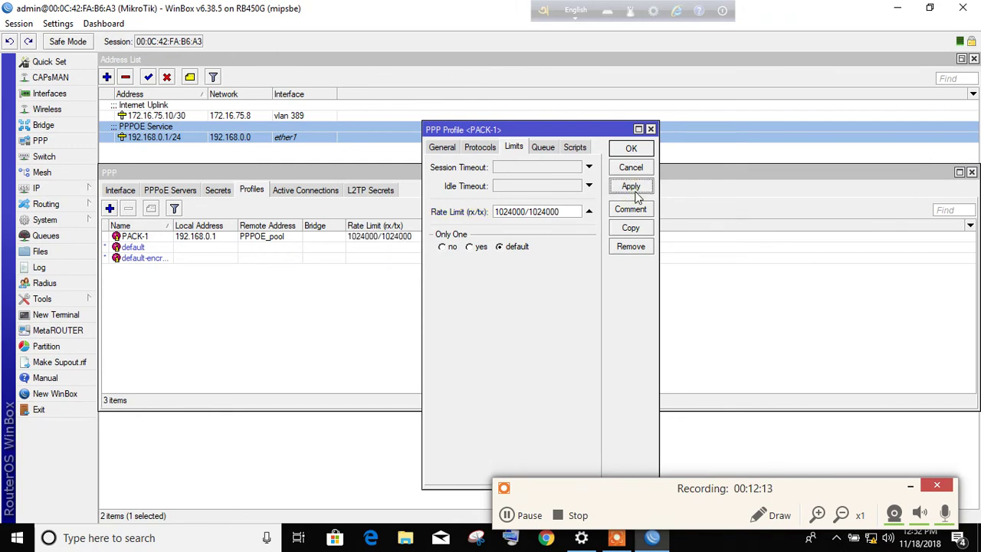
{"action": "left_click", "coordinate": [629, 152]}
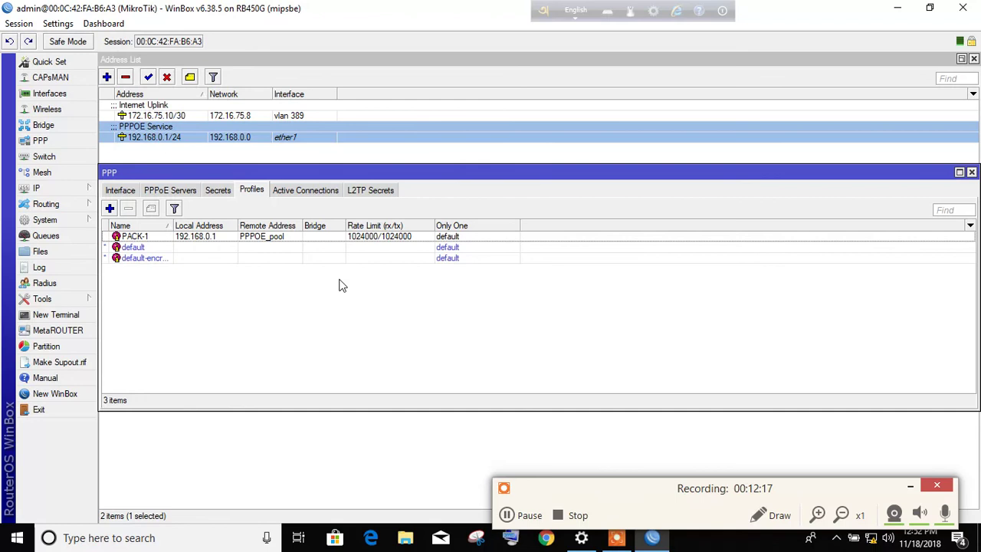
Start a new PPP secret and enter the client's user name and the account password
{"action": "left_click", "coordinate": [218, 191]}
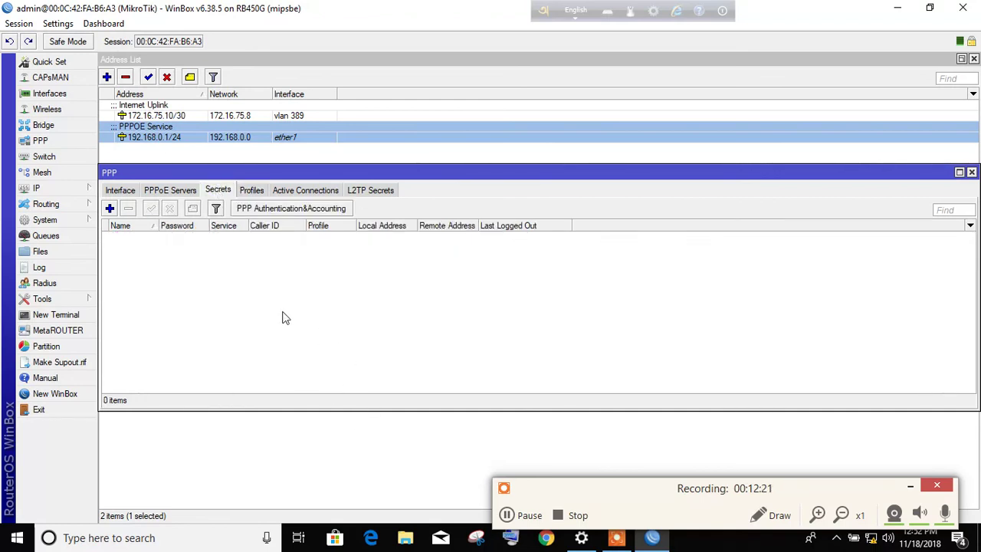
{"action": "left_click", "coordinate": [110, 212]}
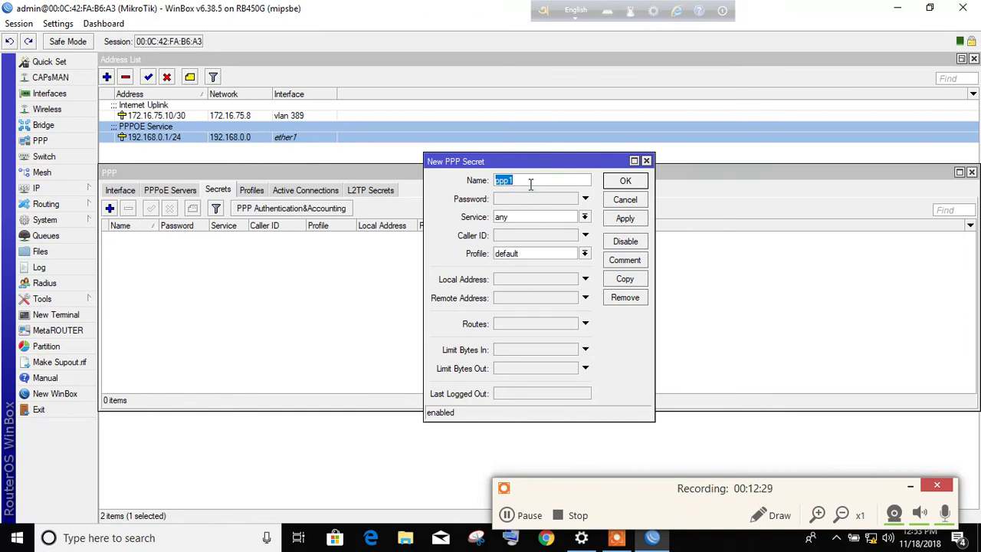
{"action": "type", "text": "rabin"}
{"action": "left_click", "coordinate": [522, 202]}
{"action": "type", "text": "r"}
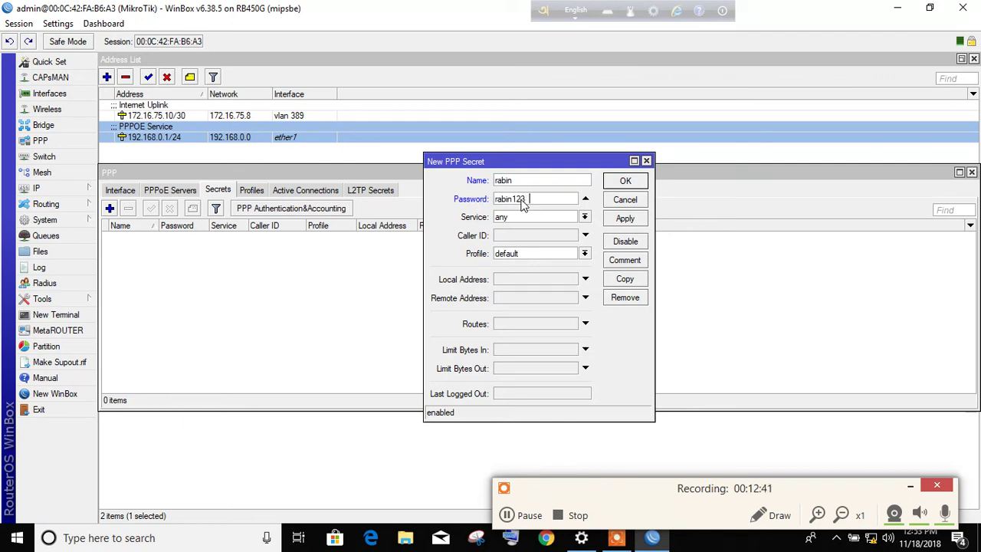
Set the PPP secret's service to pppoe and its profile to PACK-1, and save it
{"action": "left_click", "coordinate": [533, 218]}
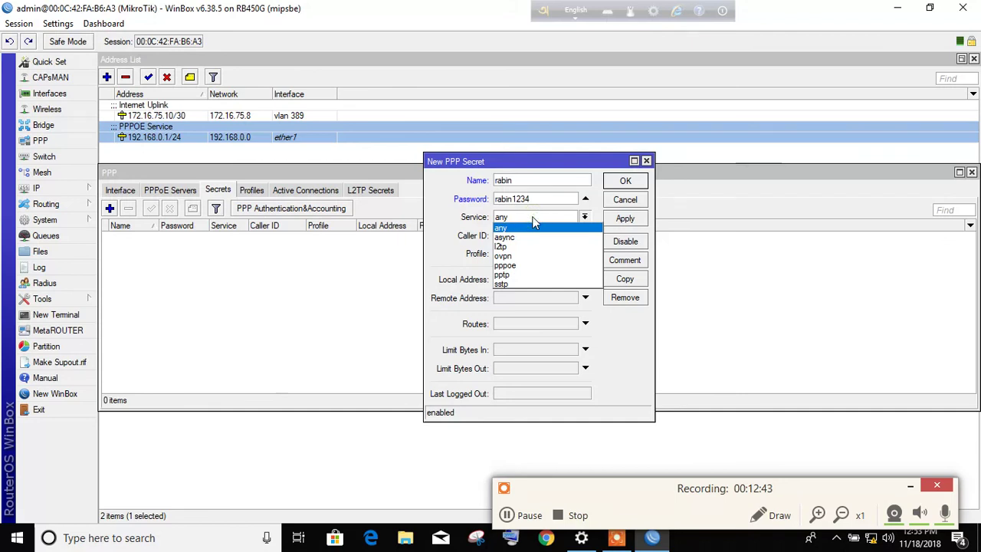
{"action": "left_click", "coordinate": [523, 266]}
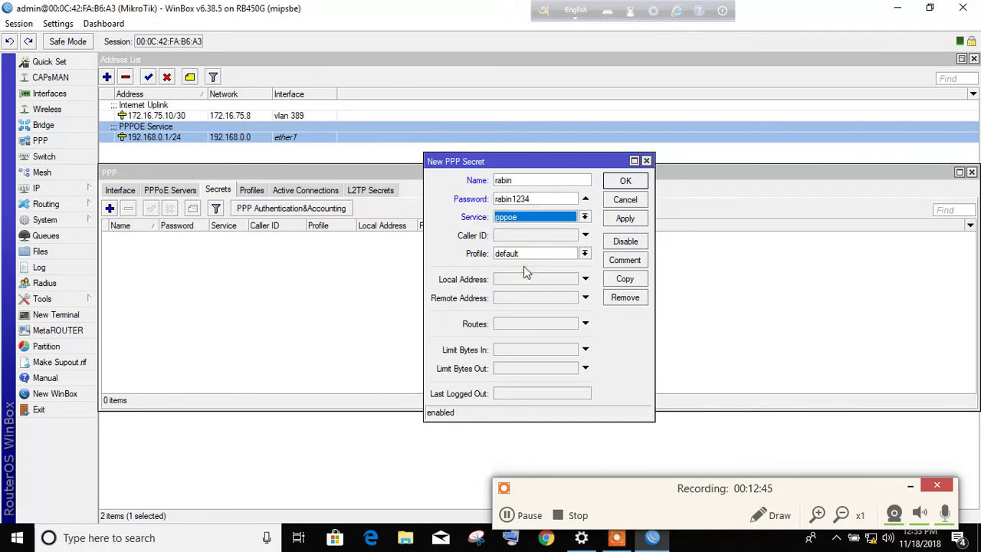
{"action": "left_click", "coordinate": [558, 257]}
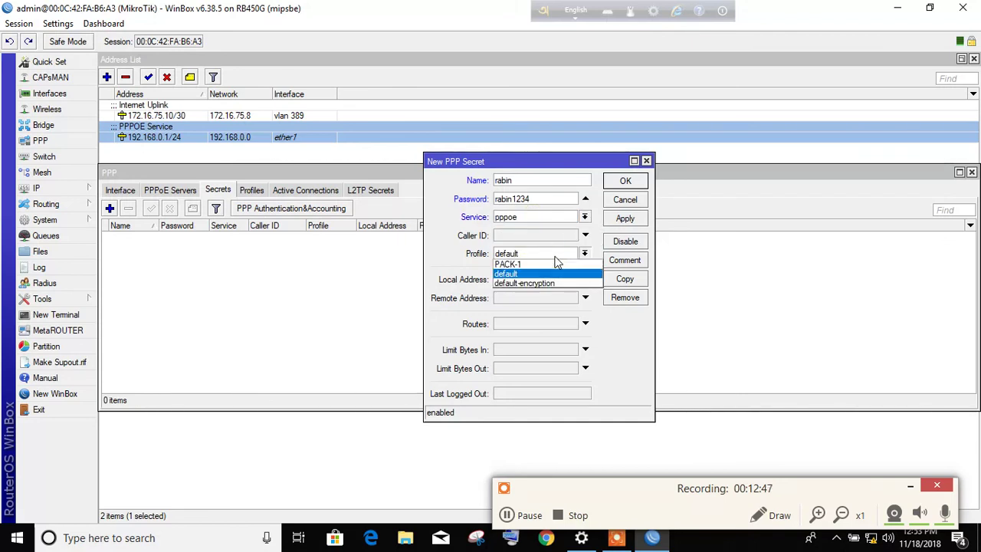
{"action": "left_click", "coordinate": [507, 265]}
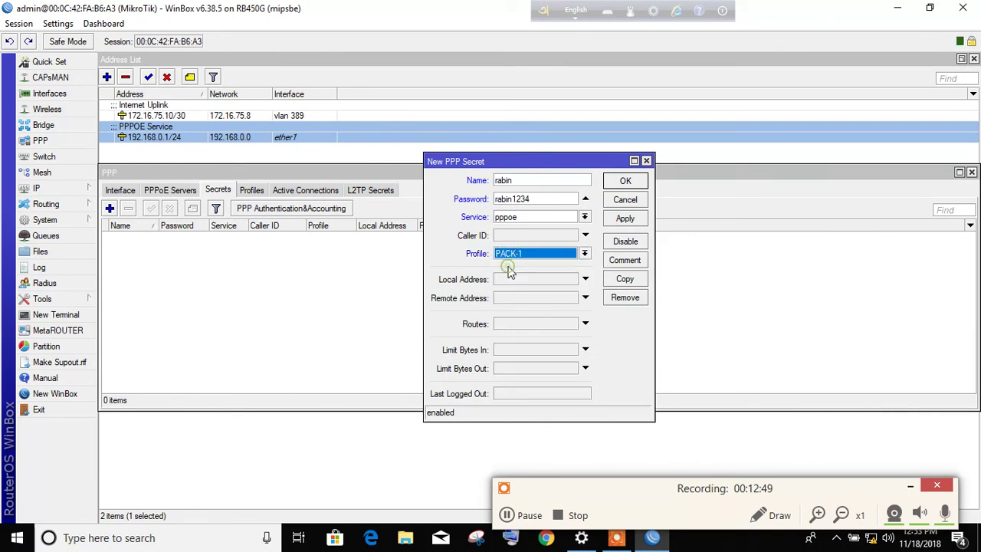
{"action": "left_click", "coordinate": [625, 219]}
{"action": "left_click", "coordinate": [624, 181]}
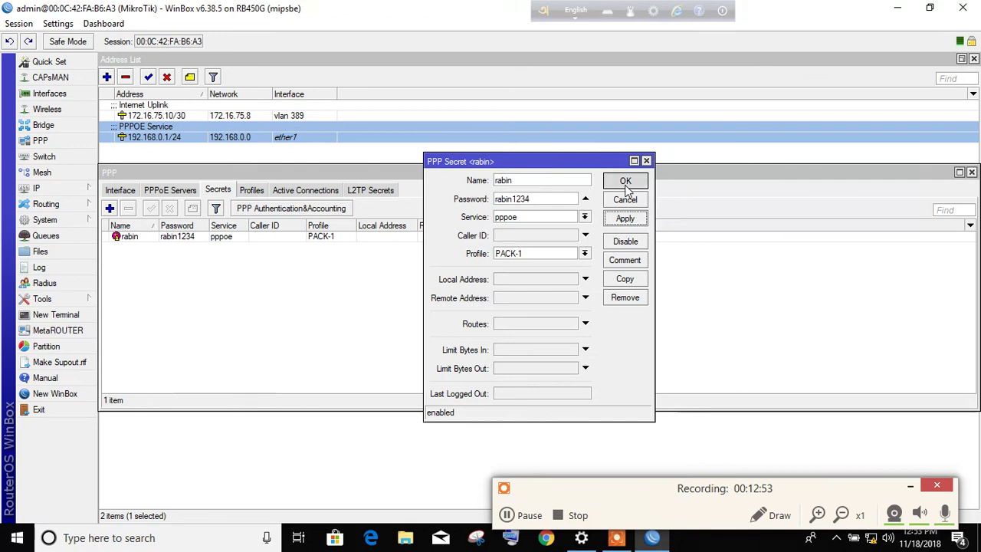
Review the PPP profiles, secrets and interfaces, and close the PPP settings
{"action": "left_click", "coordinate": [252, 190]}
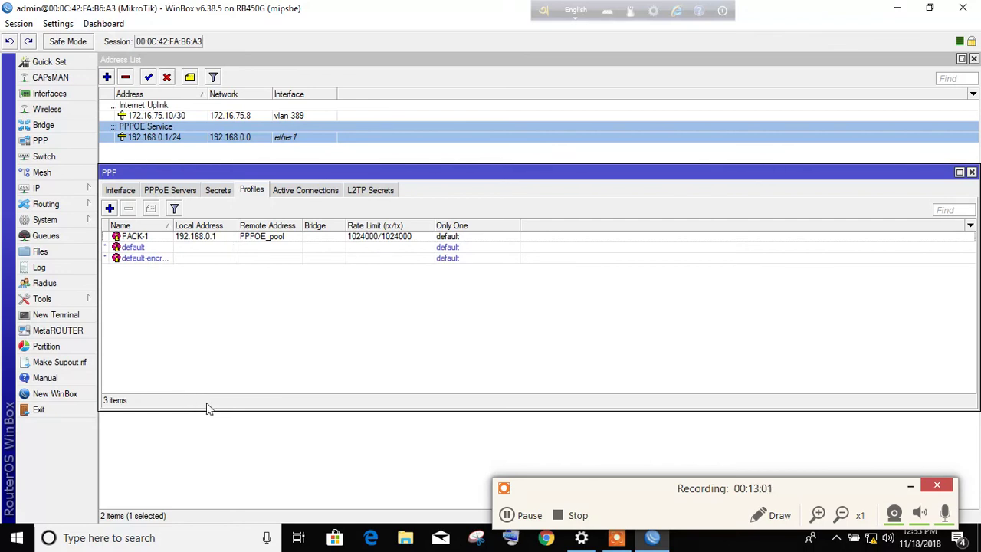
{"action": "left_click", "coordinate": [218, 191]}
{"action": "left_click", "coordinate": [123, 193]}
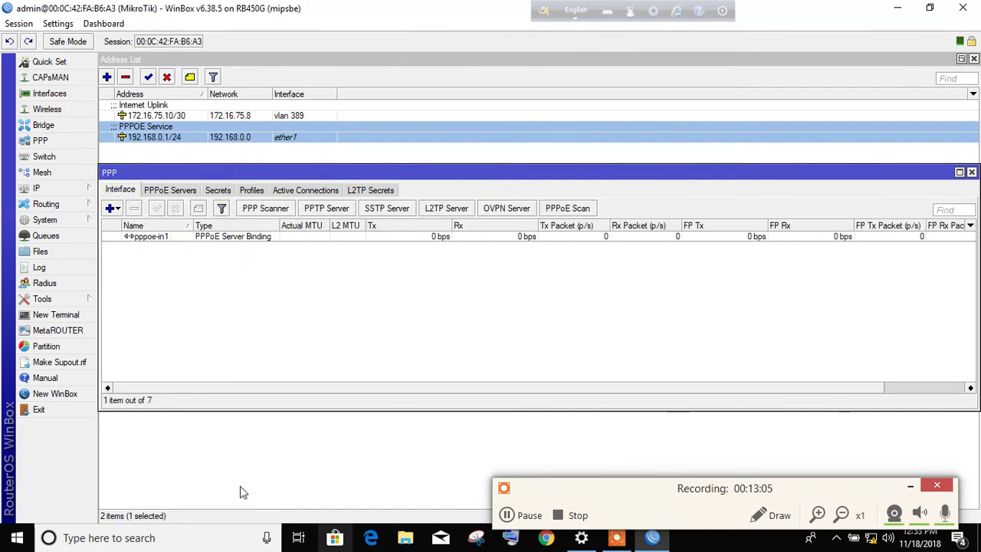
{"action": "left_click", "coordinate": [971, 173]}
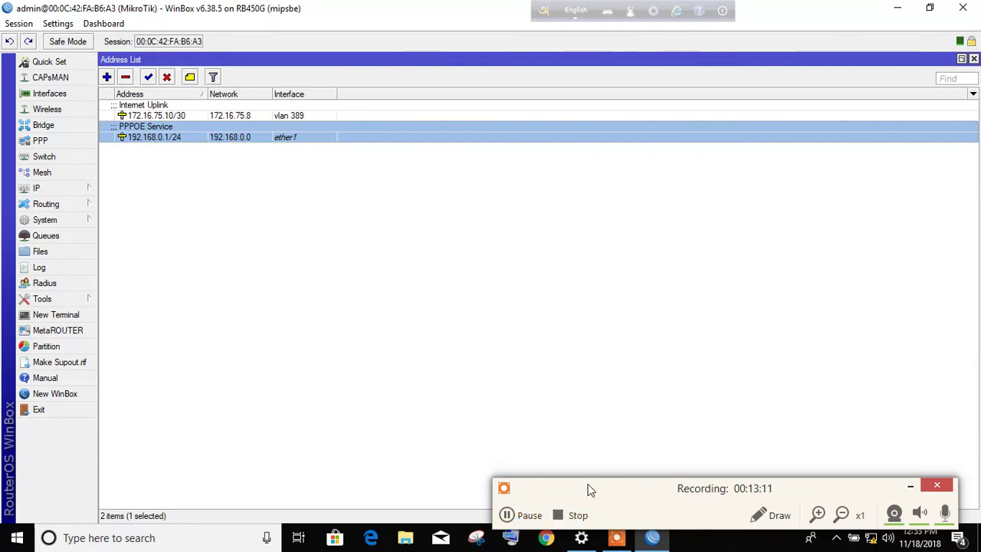
{"action": "left_click", "coordinate": [527, 515]}
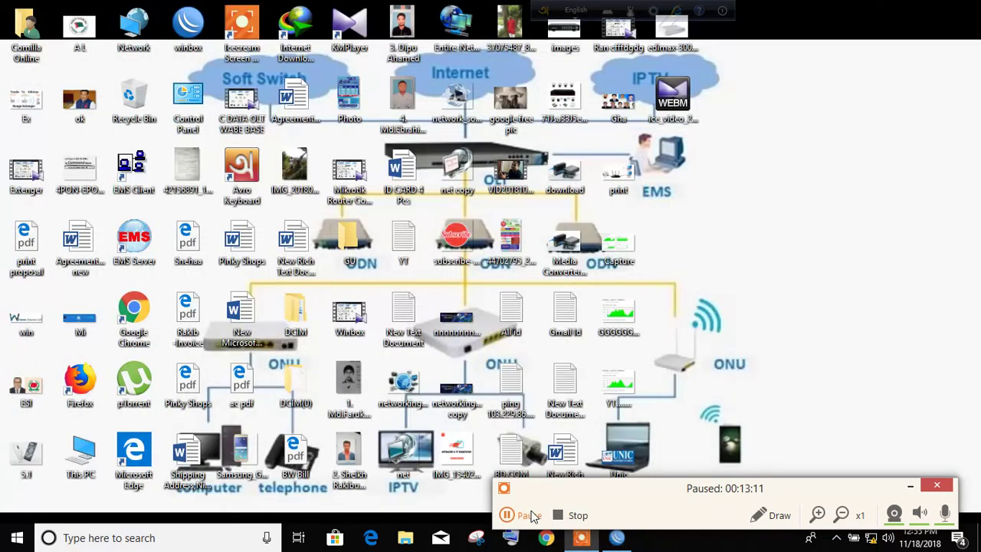
{"action": "left_click", "coordinate": [529, 515]}
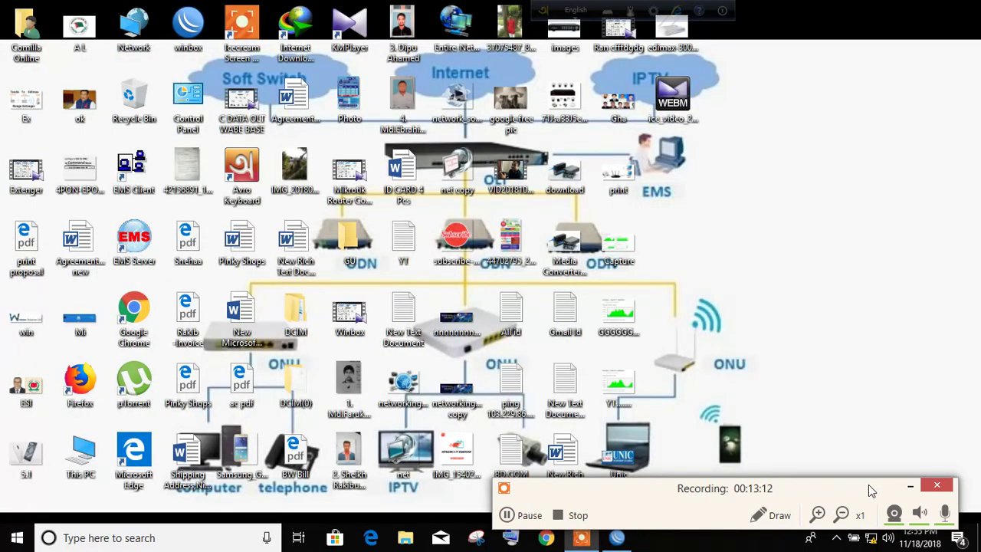
Switch to Windows network settings and set up a new dial-up connection to the Internet, choosing the broadband (PPPoE) type
{"action": "left_click", "coordinate": [907, 486]}
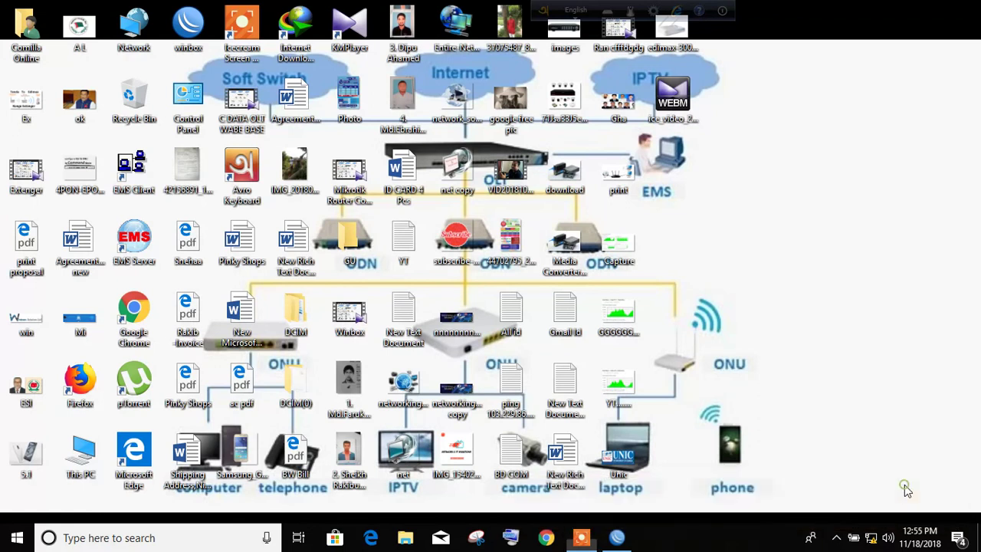
{"action": "right_click", "coordinate": [870, 540]}
{"action": "left_click", "coordinate": [865, 522]}
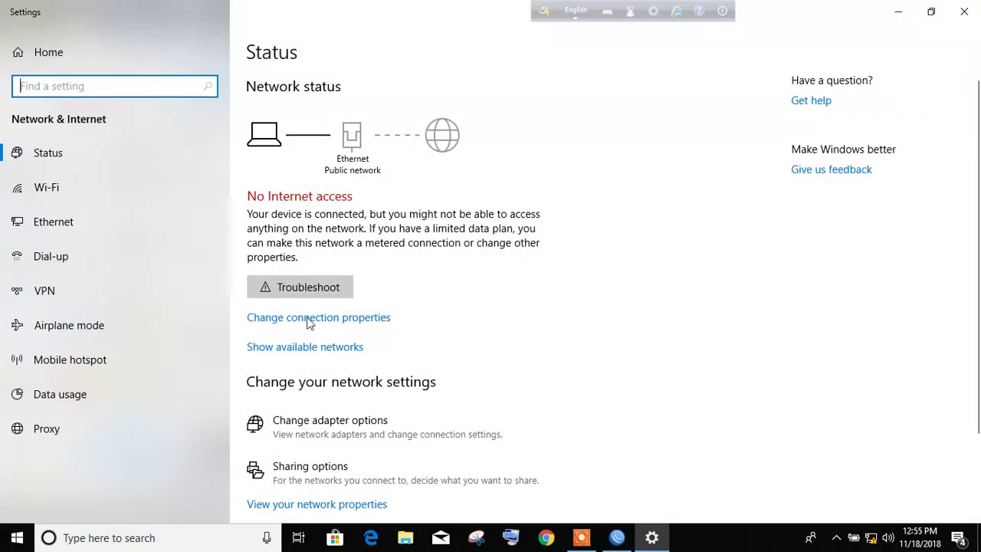
{"action": "left_click", "coordinate": [58, 255]}
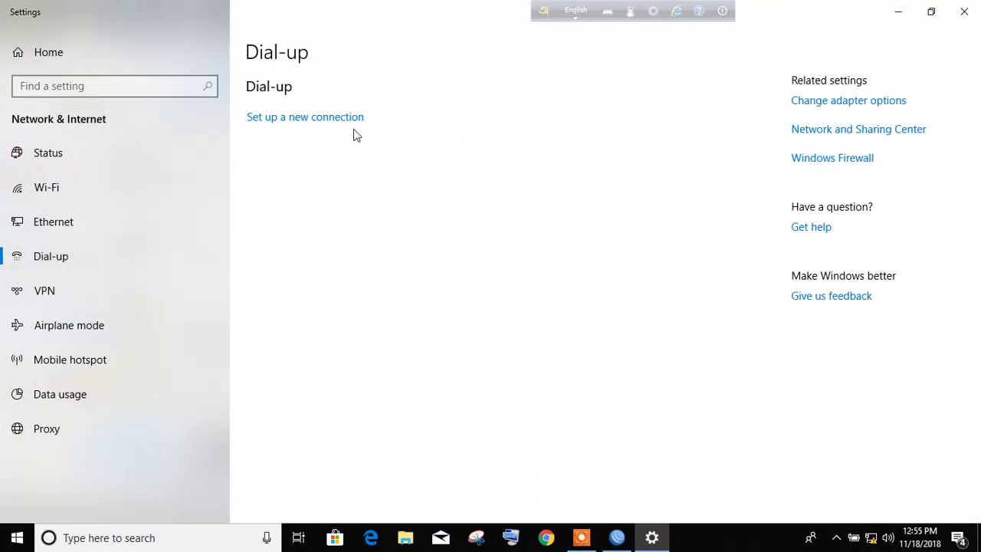
{"action": "left_click", "coordinate": [314, 122]}
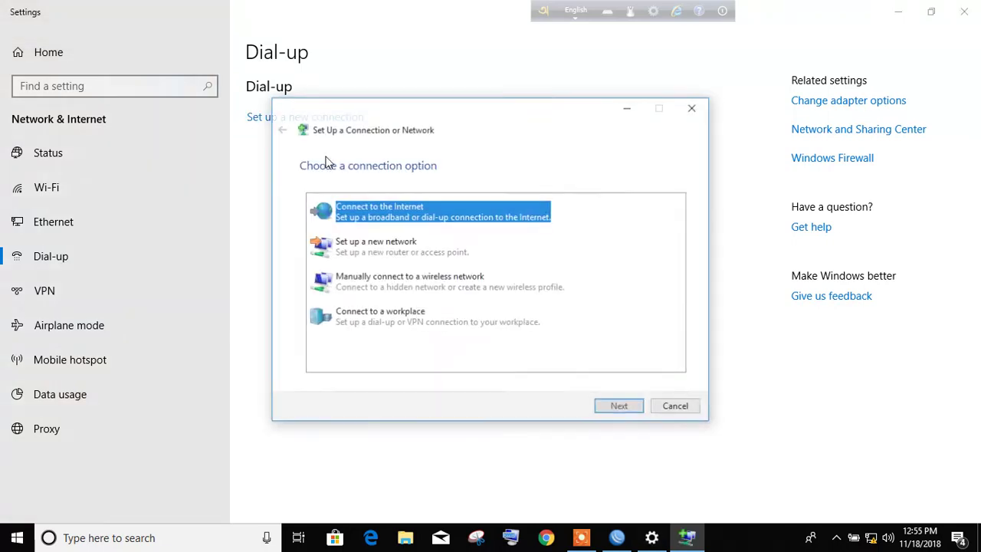
{"action": "left_click", "coordinate": [617, 409]}
{"action": "left_click", "coordinate": [407, 234]}
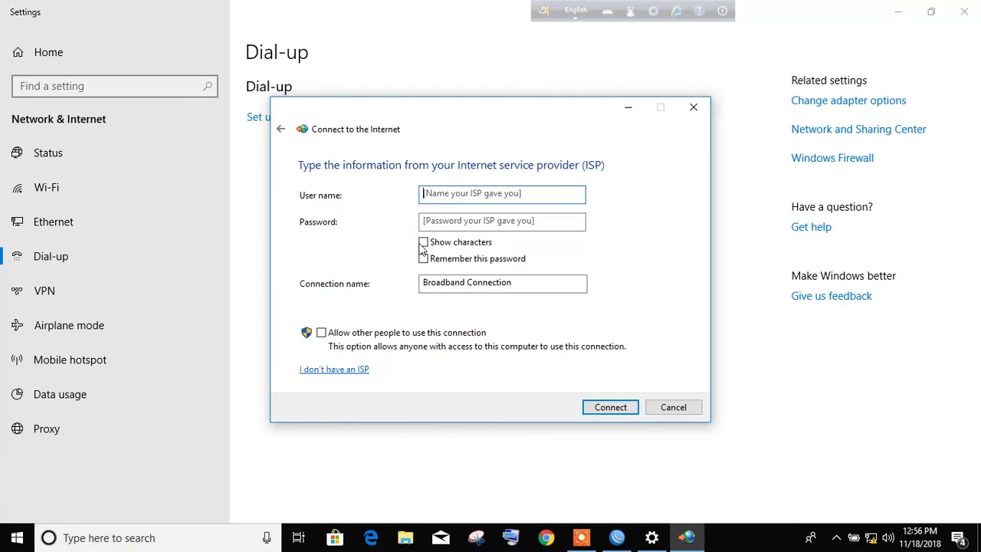
Enter the PPPoE client's user name and account password, show the password characters, and connect the Broadband Connection
{"action": "type", "text": "rabin"}
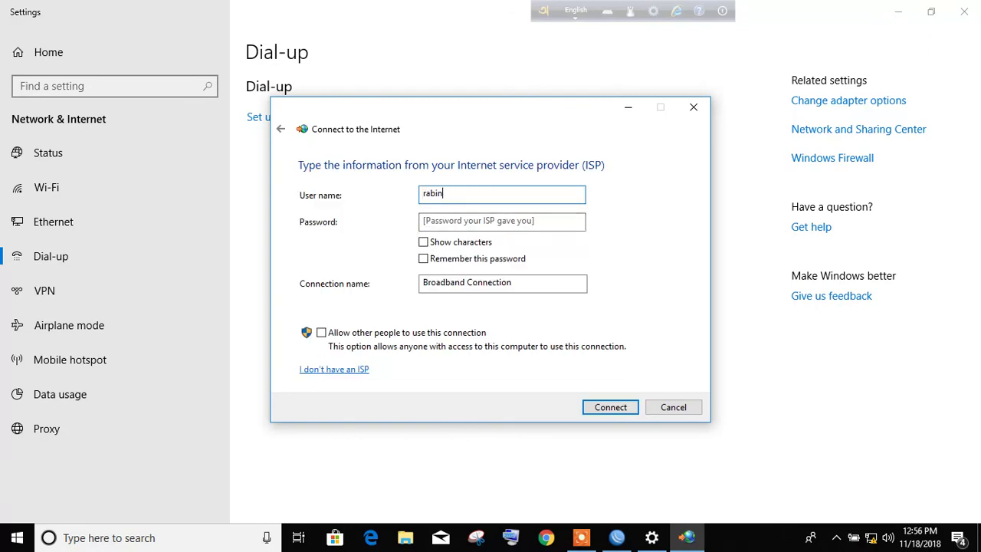
{"action": "left_click", "coordinate": [461, 227]}
{"action": "type", "text": "r"}
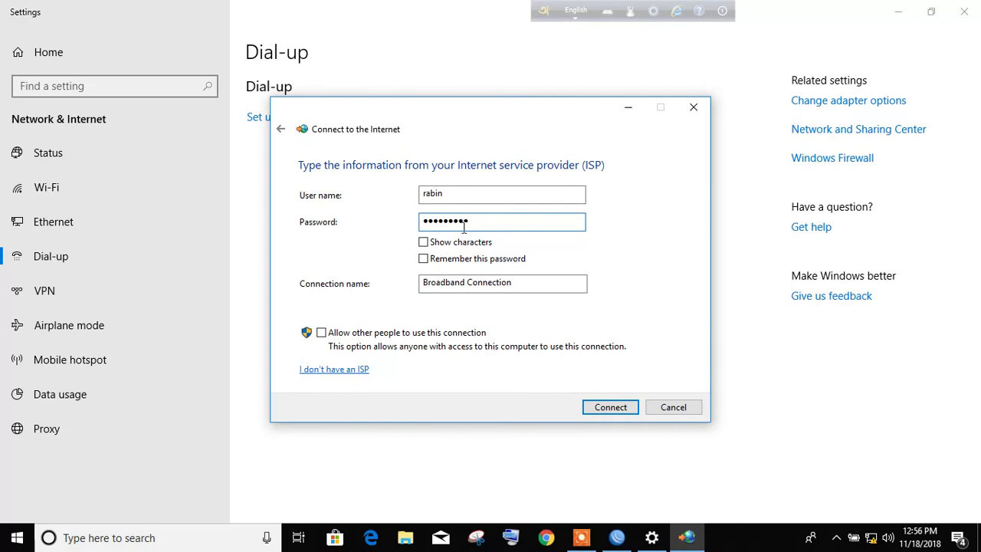
{"action": "left_click", "coordinate": [423, 241]}
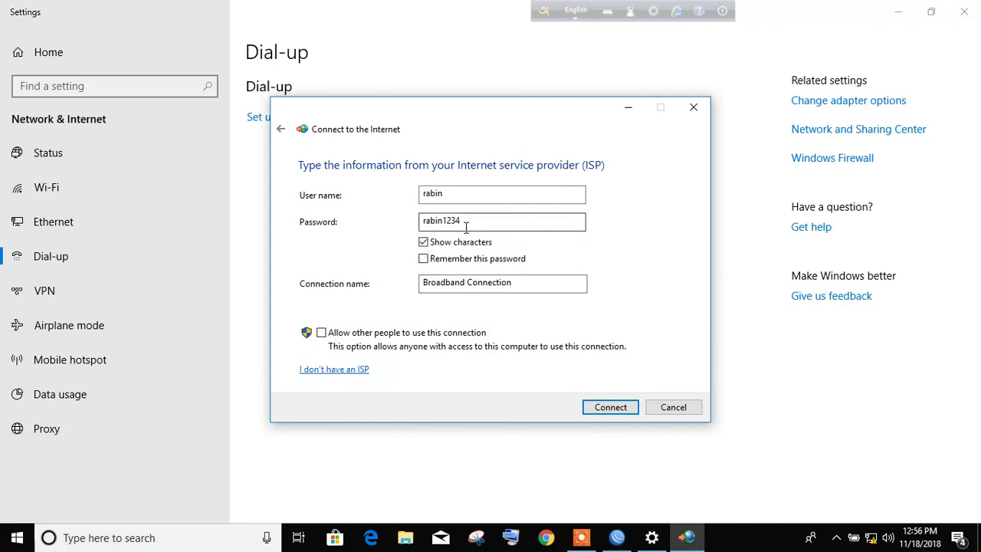
{"action": "left_click", "coordinate": [604, 412]}
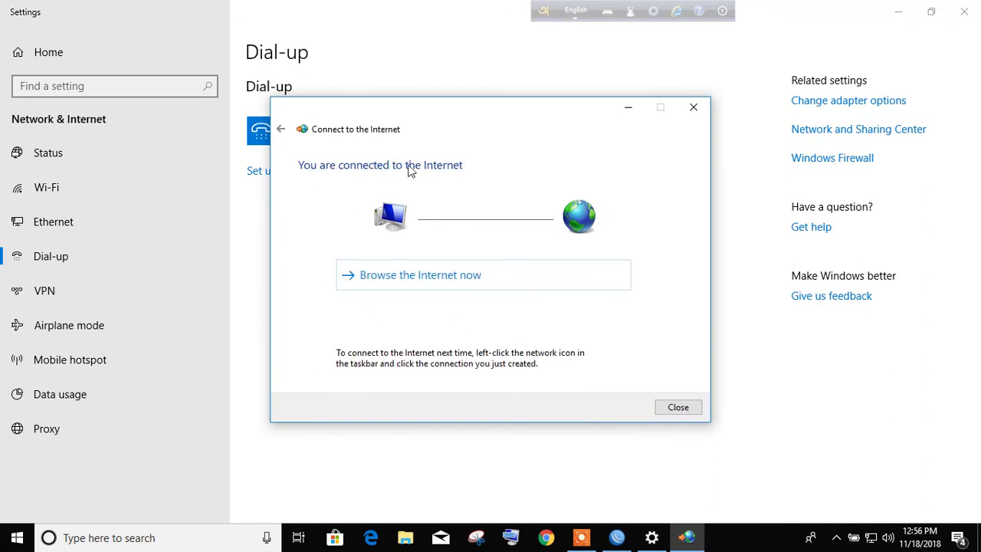
{"action": "left_click", "coordinate": [424, 278]}
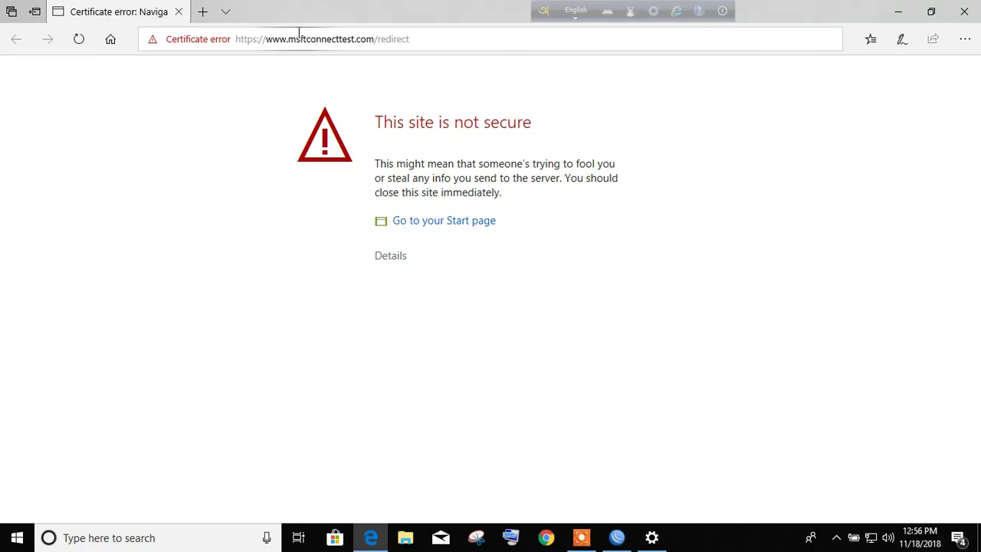
{"action": "left_click", "coordinate": [298, 34]}
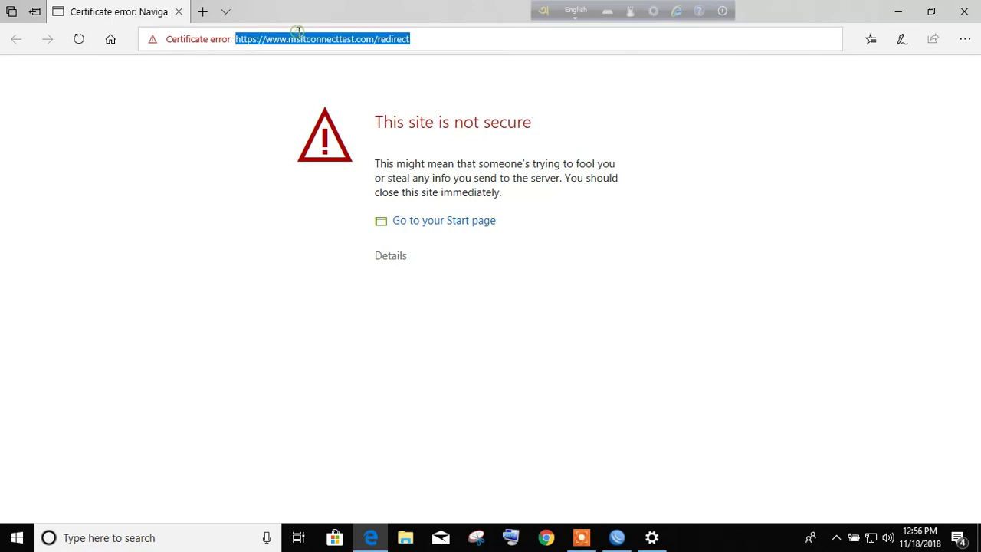
{"action": "type", "text": "t"}
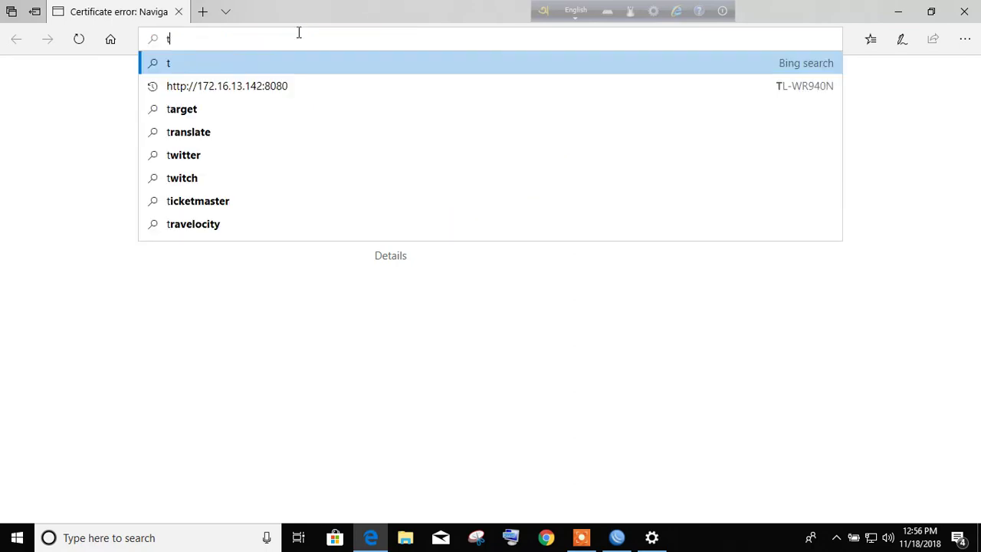
{"action": "key", "text": "BackSpace"}
{"action": "type", "text": "y"}
{"action": "key", "text": "Return"}
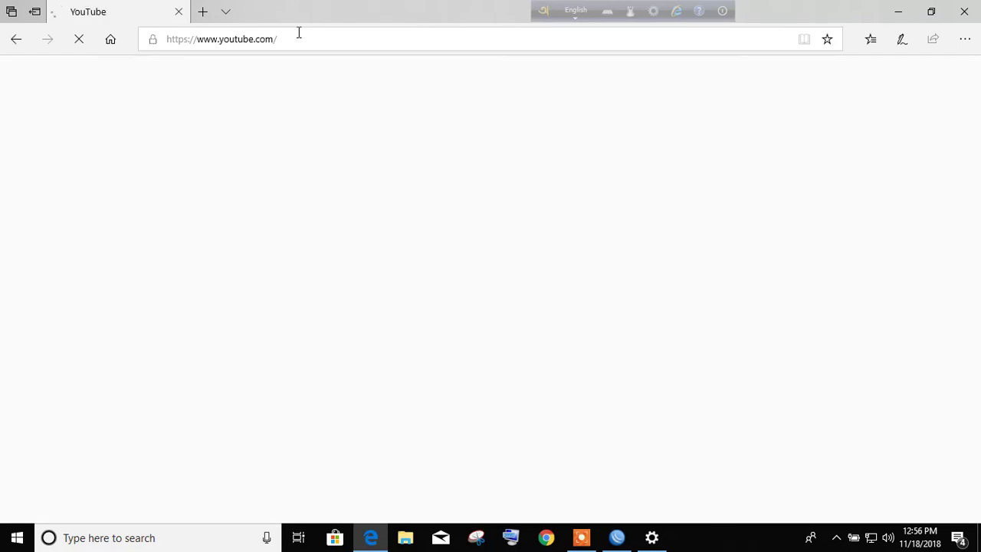
{"action": "left_click", "coordinate": [203, 12]}
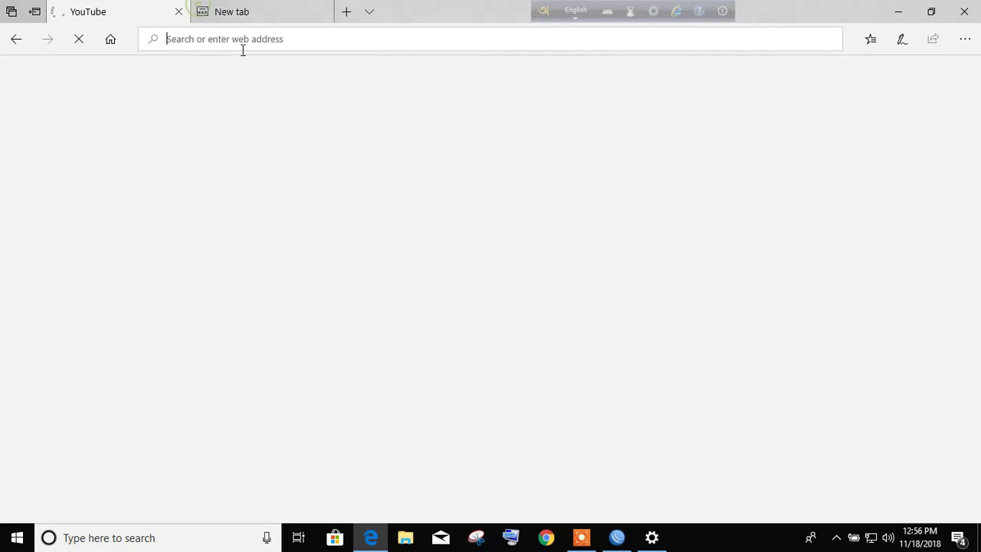
{"action": "type", "text": "f"}
{"action": "key", "text": "Return"}
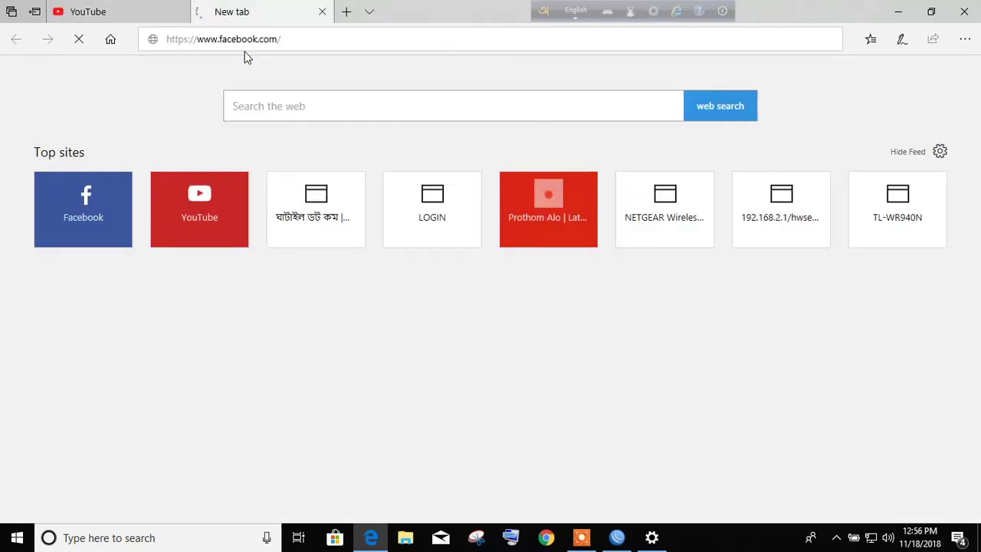